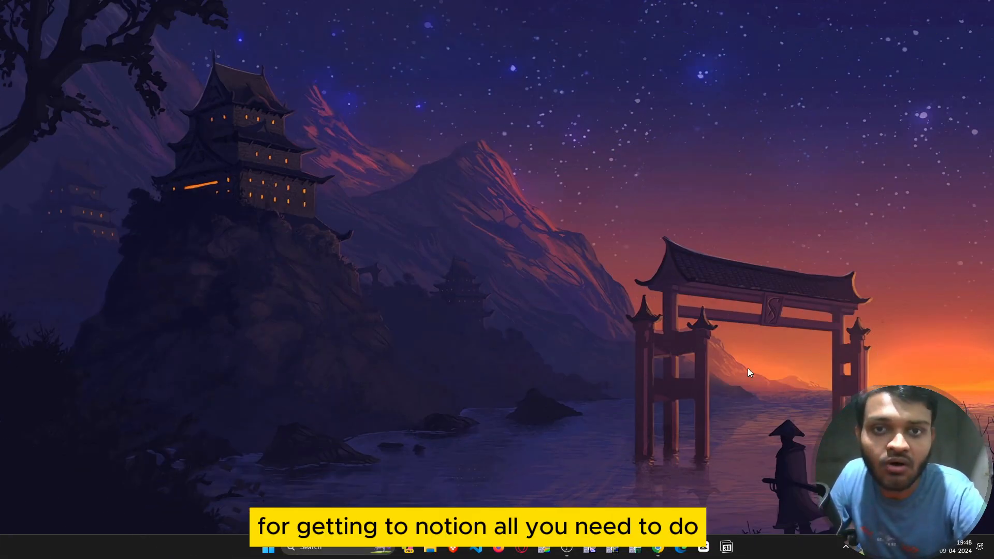
Switch to Chrome and search the web for "notion".
click(657, 547)
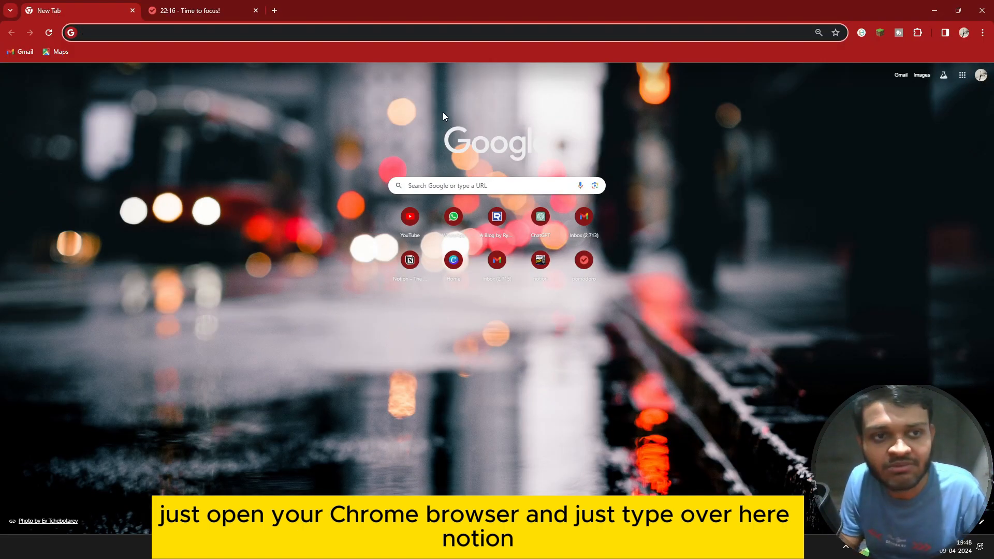
text(notion)
key(Return)
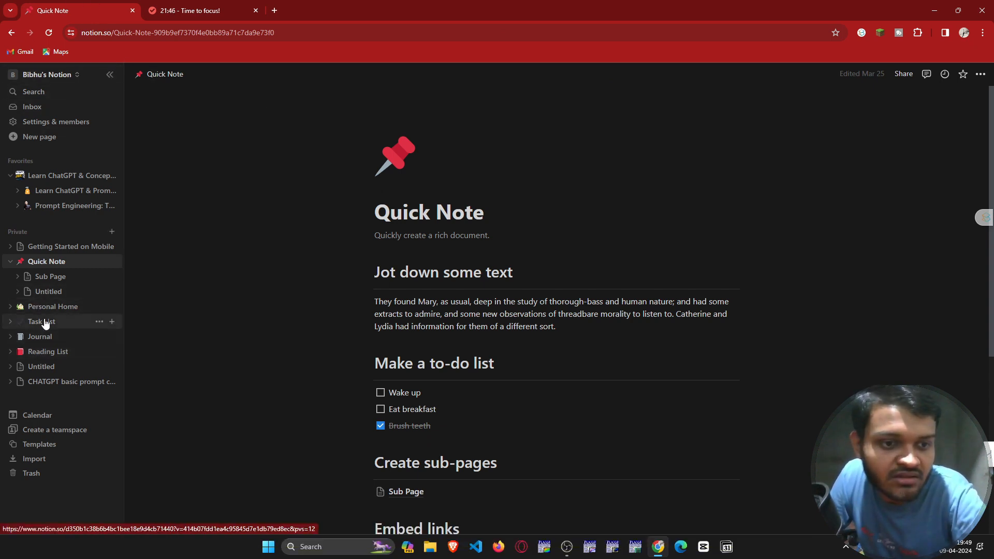
Review the personal settings, notification settings and People page in the workspace's settings, including the option for adding members.
click(34, 121)
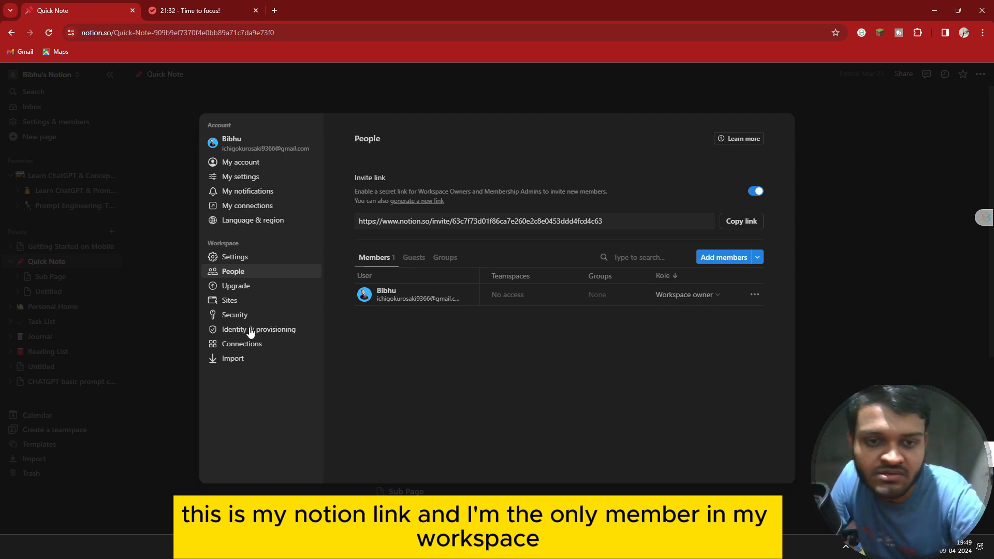
click(240, 178)
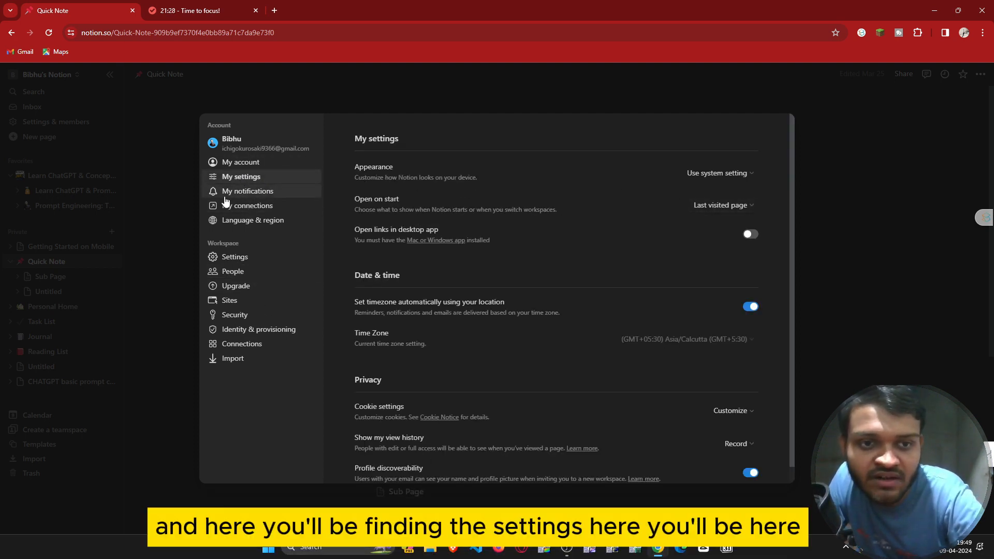
click(248, 191)
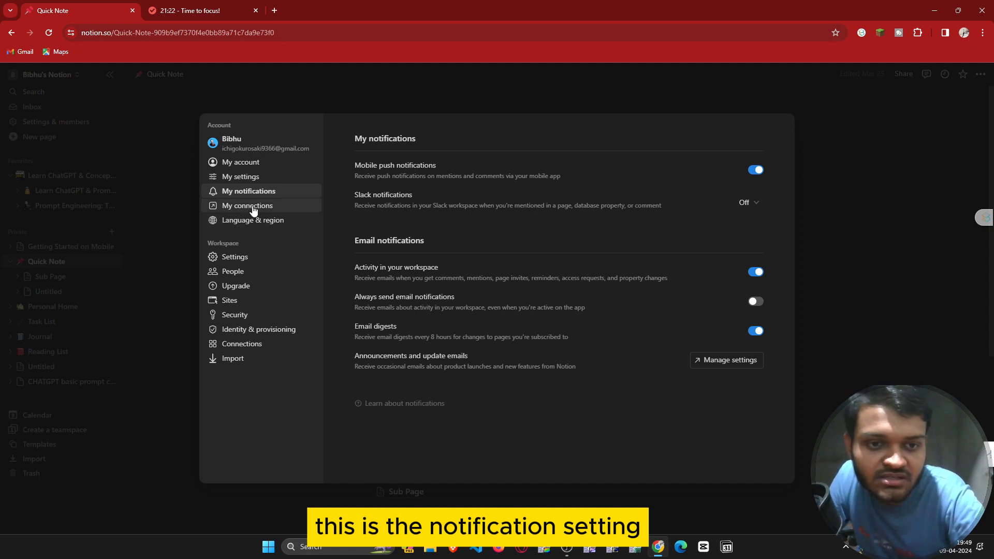
click(228, 272)
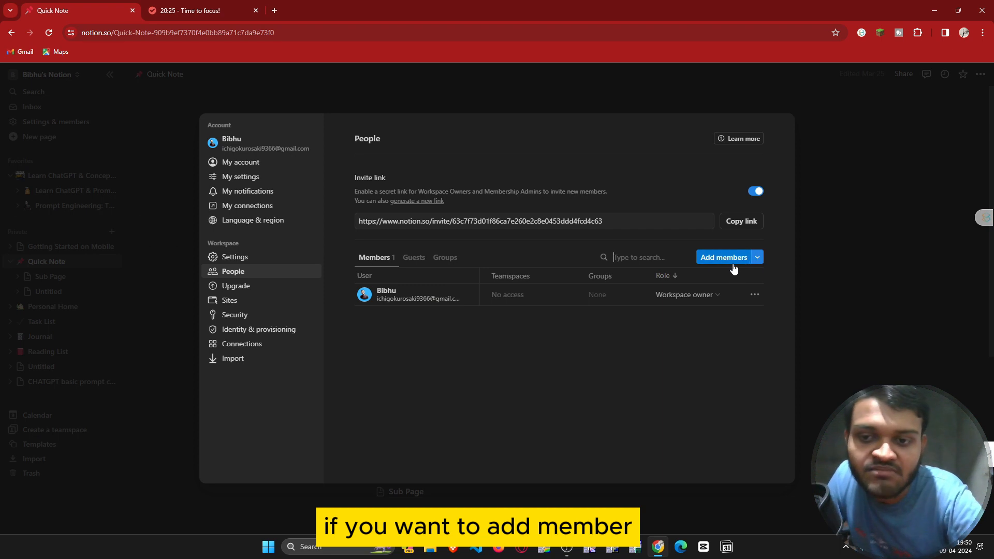
click(744, 263)
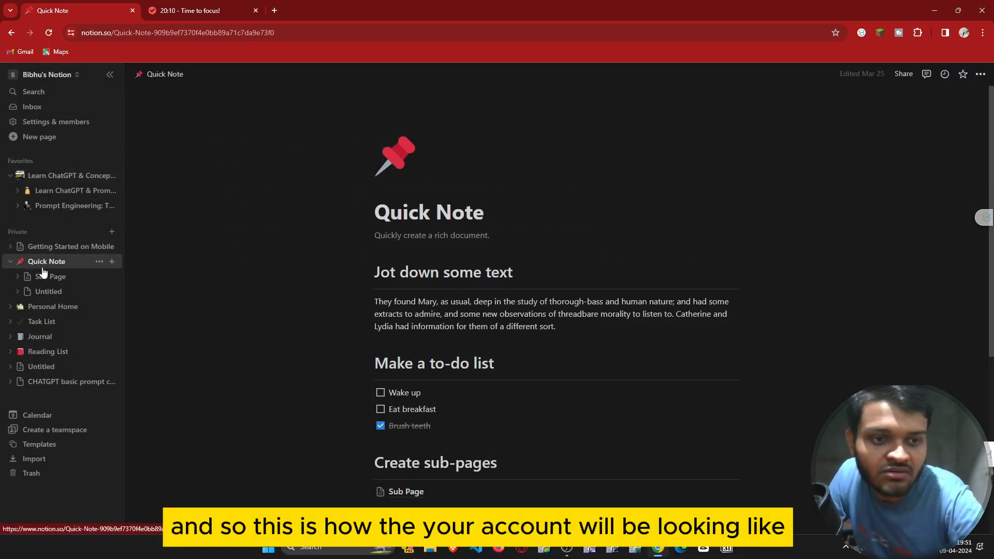
Create a new untitled page and view the Inbox and the workspace settings.
click(43, 138)
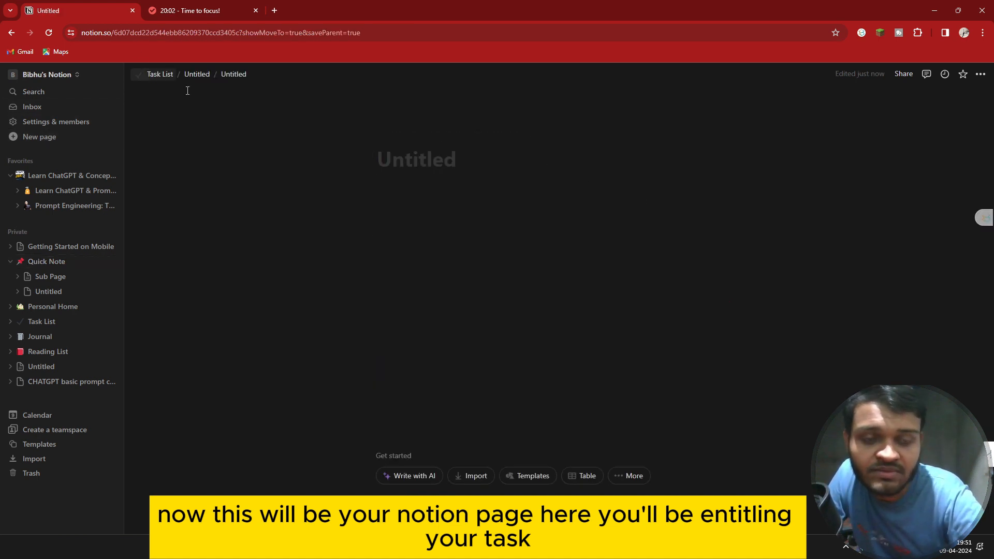
click(29, 106)
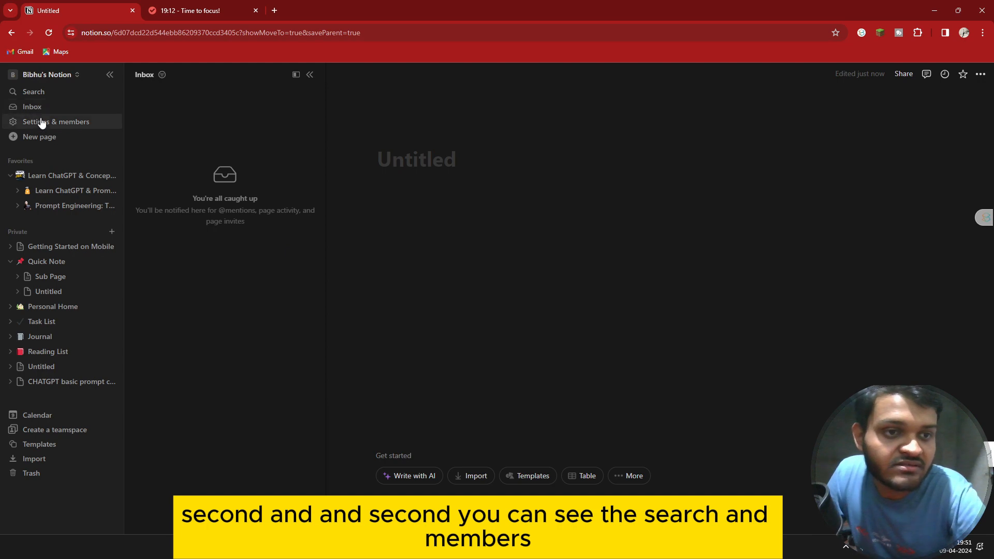
click(18, 122)
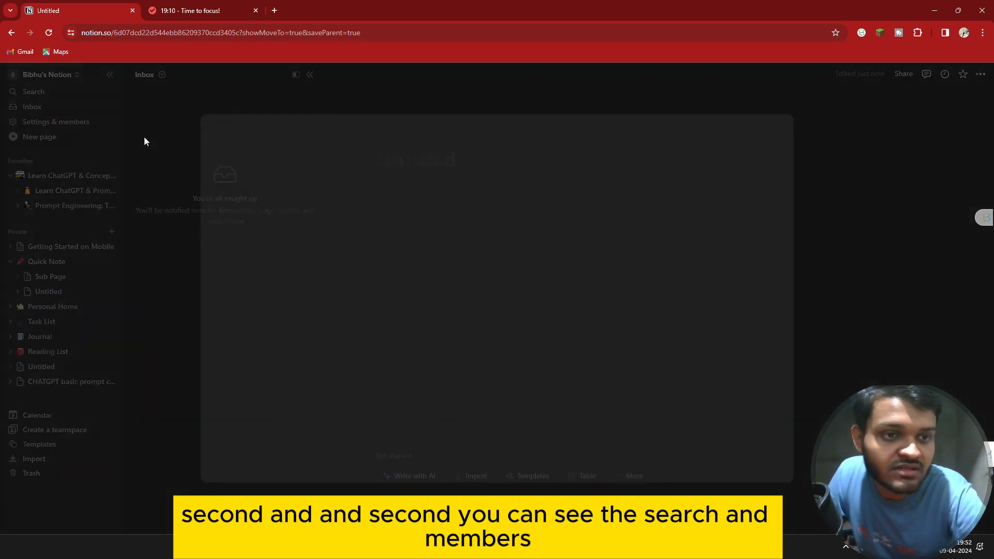
click(819, 165)
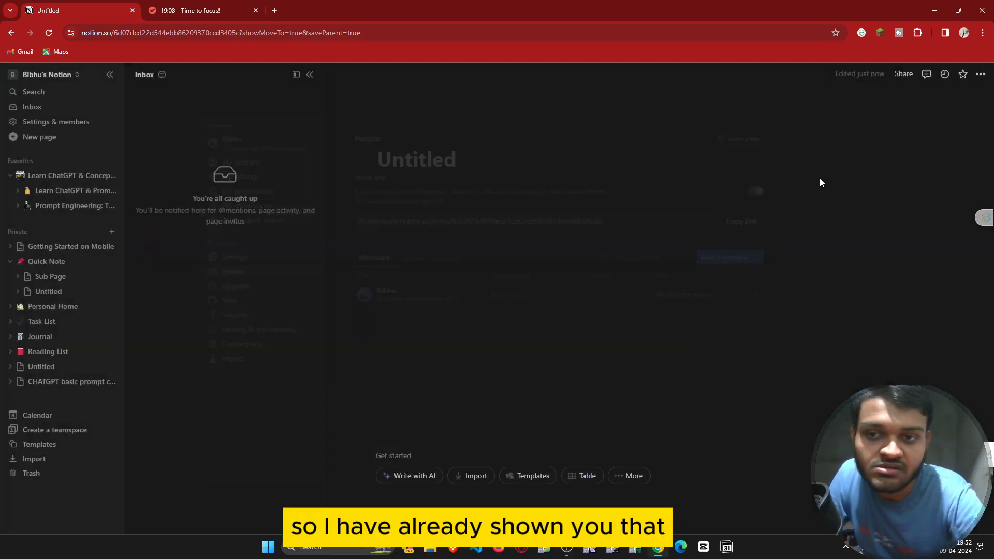
Look through the recent pages and suggested templates in the workspace search.
click(34, 92)
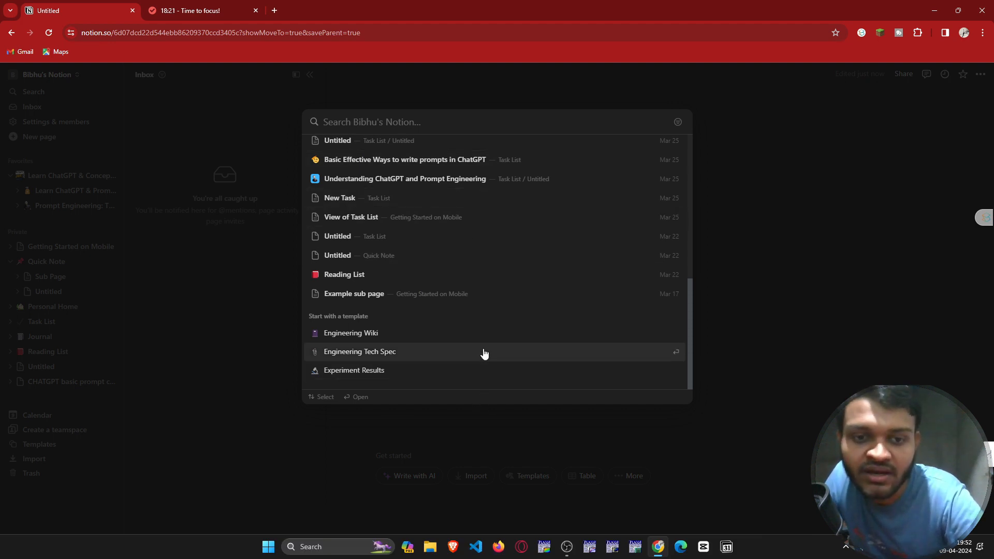
scroll(492, 176, up, 6)
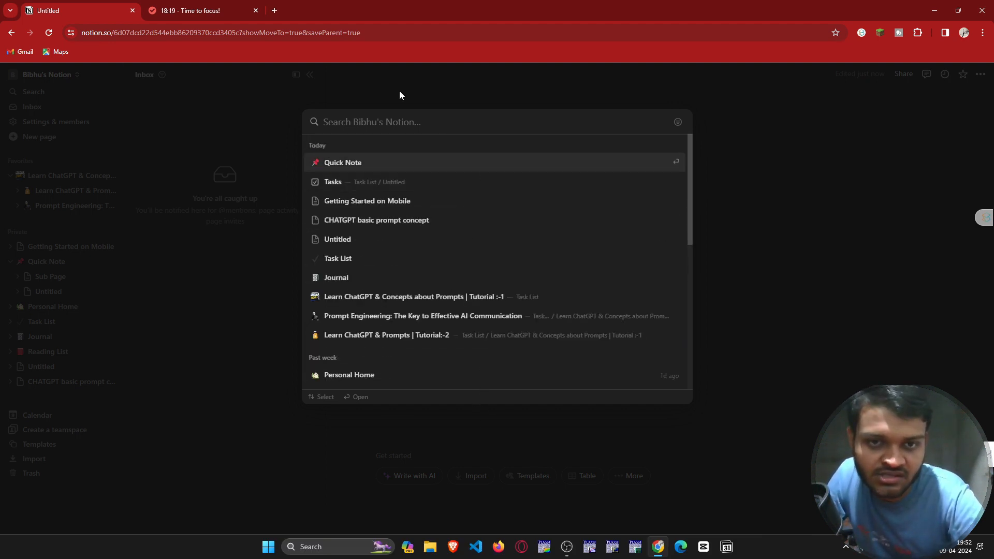
click(117, 145)
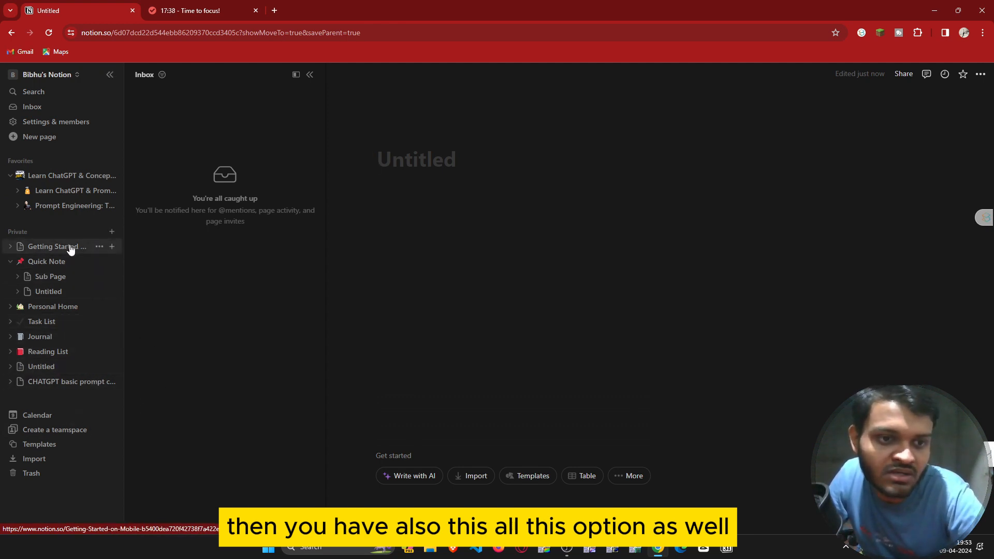
View the contents of the Getting Started on Mobile and Quick Note pages.
click(54, 249)
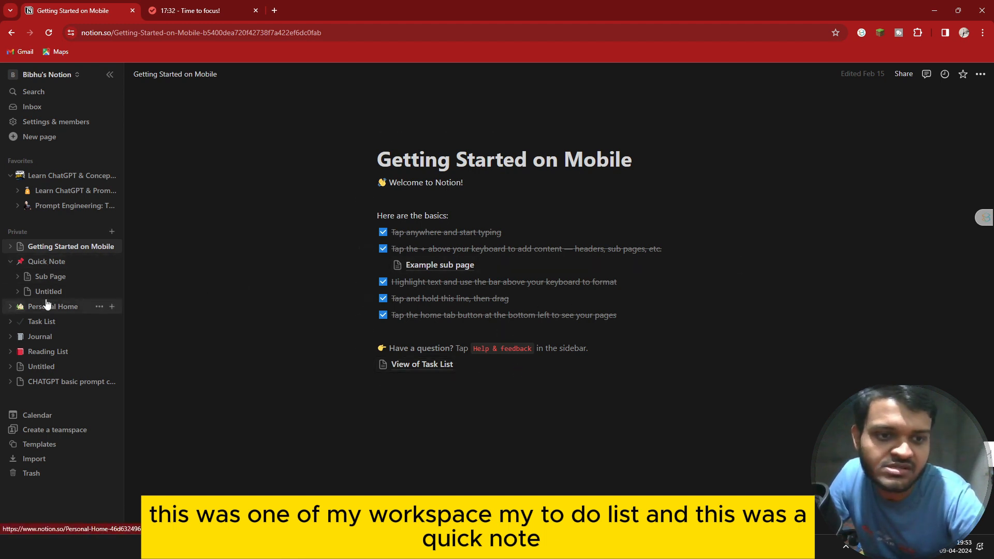
click(41, 262)
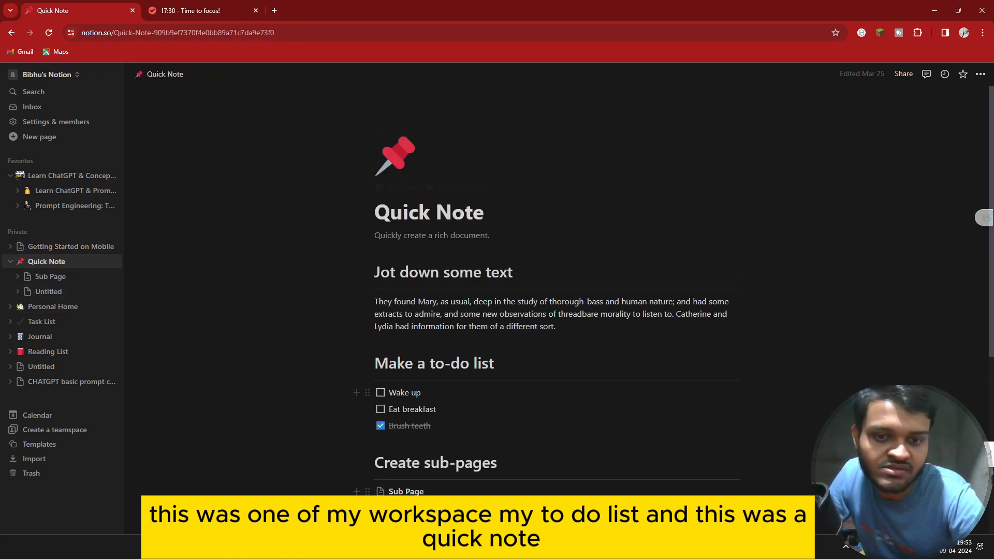
scroll(991, 338, down, 5)
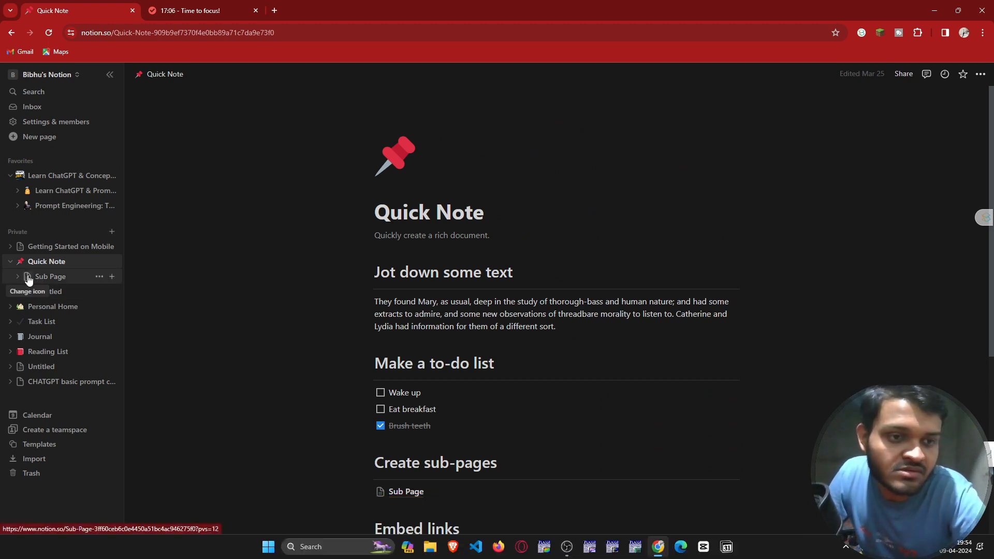
Duplicate the Quick Note page.
click(98, 278)
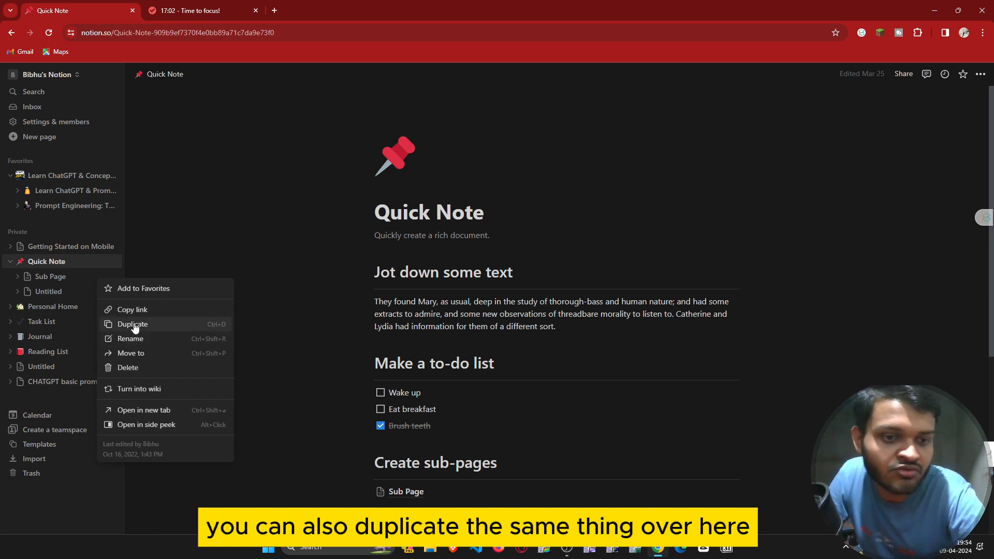
click(60, 262)
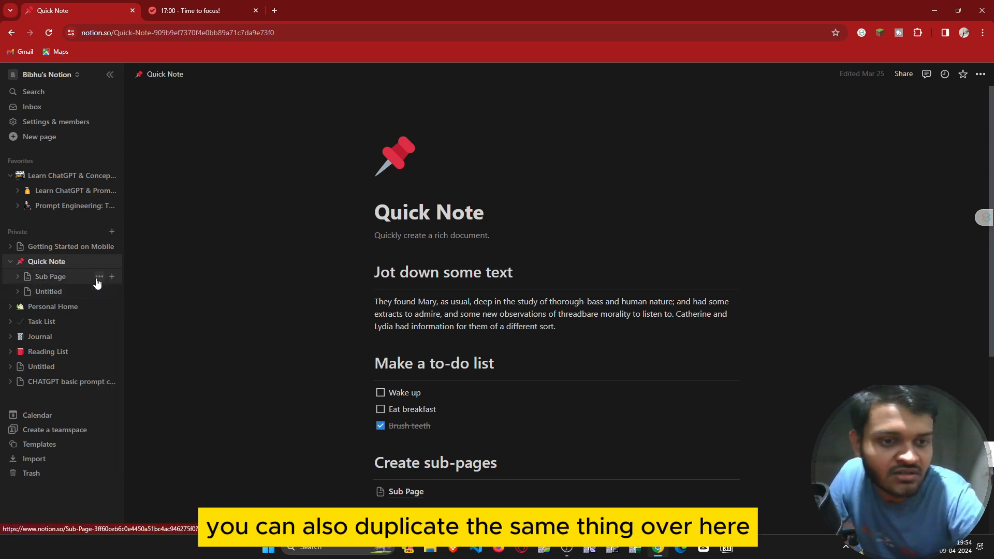
click(98, 262)
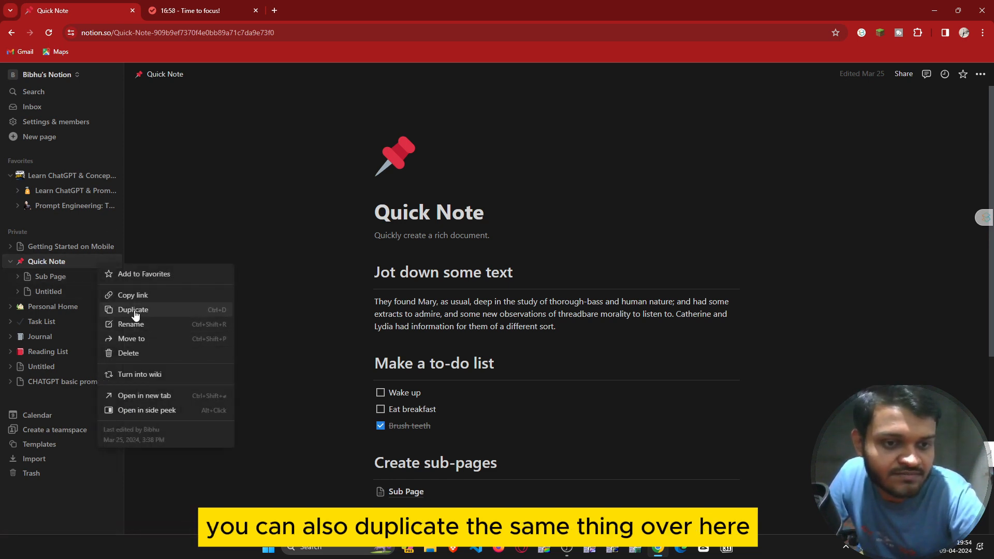
click(133, 310)
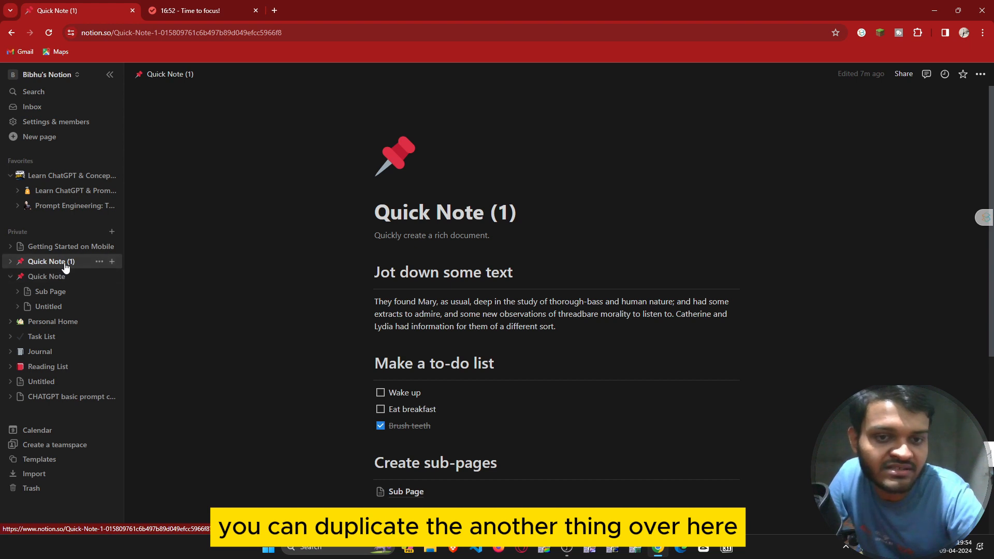
Rename the duplicated Quick Note page to "quick note 2".
right_click(74, 262)
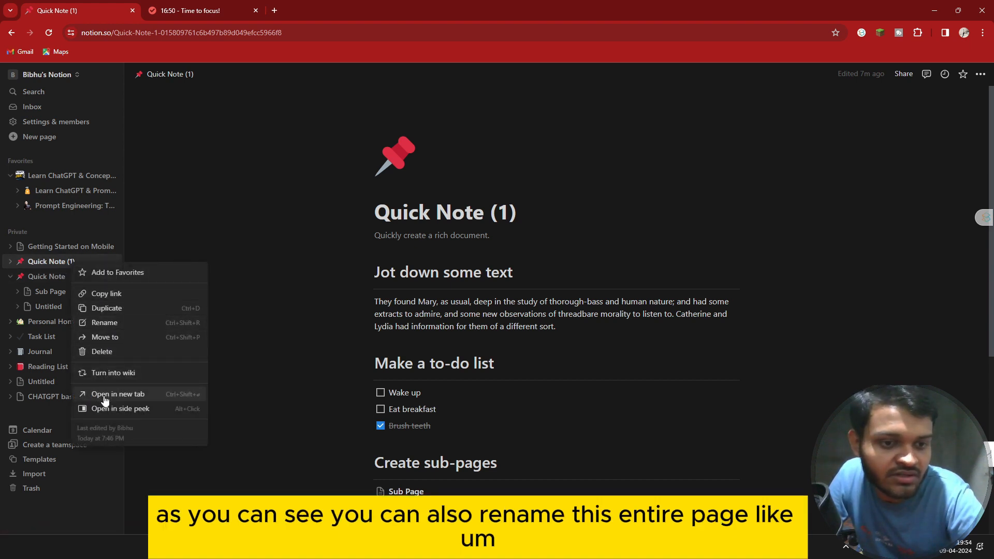
click(108, 325)
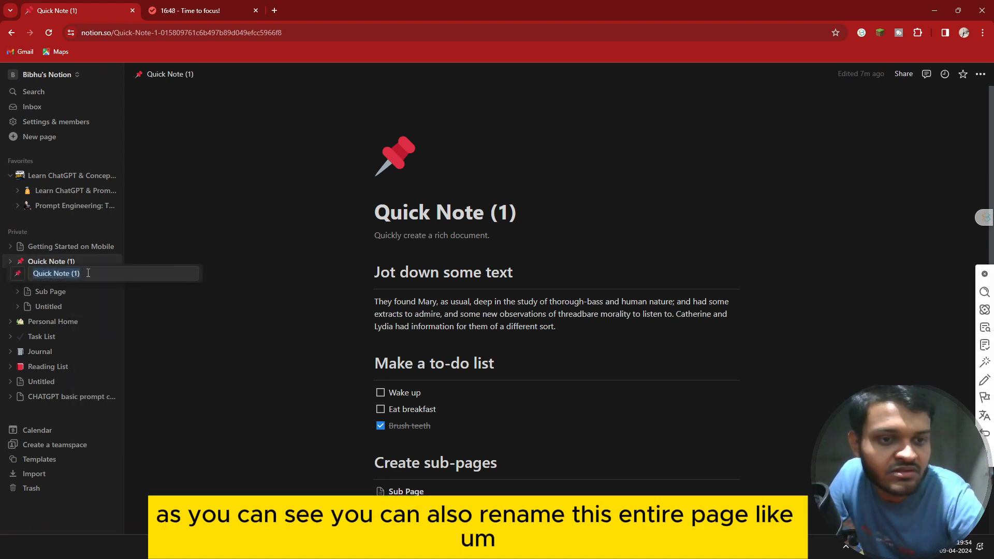
key(BackSpace)
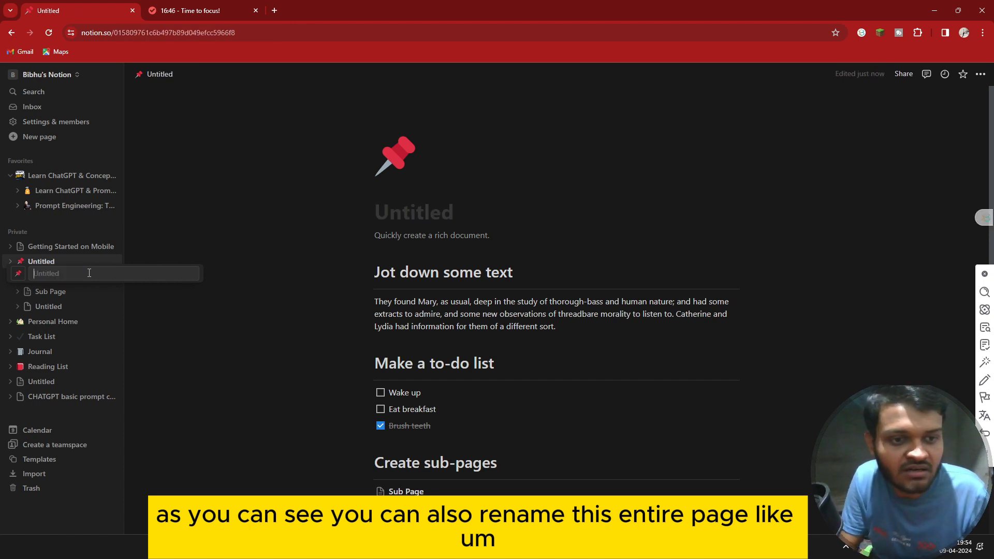
text(quick)
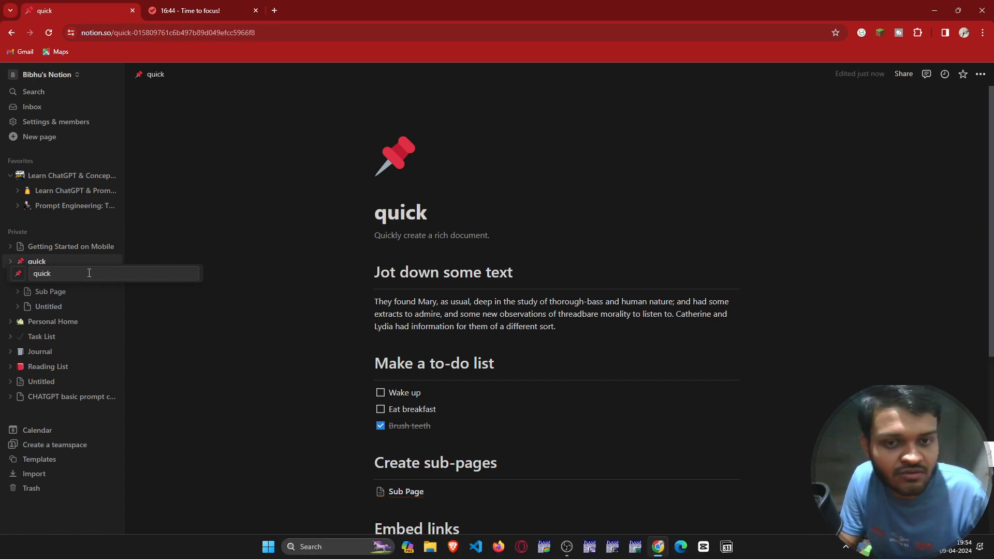
text( note 2)
key(Return)
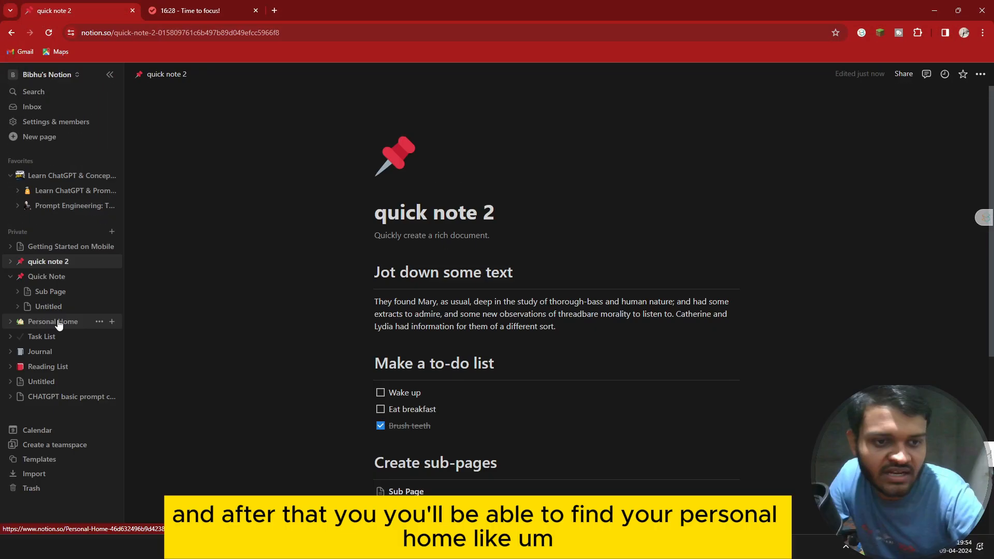
Open the Personal Home page and preview its Movie List subpage.
click(61, 322)
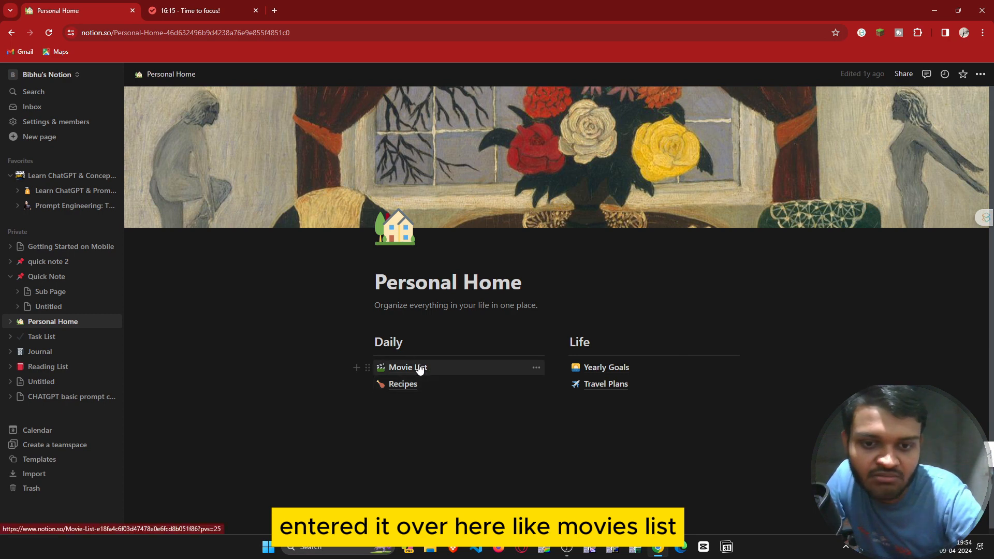
mouse_move(417, 370)
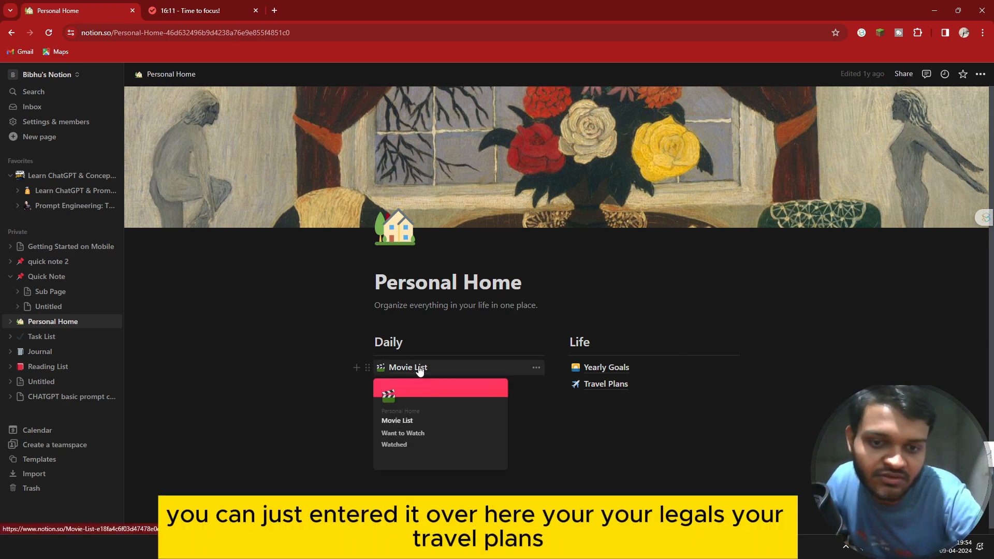
mouse_move(631, 374)
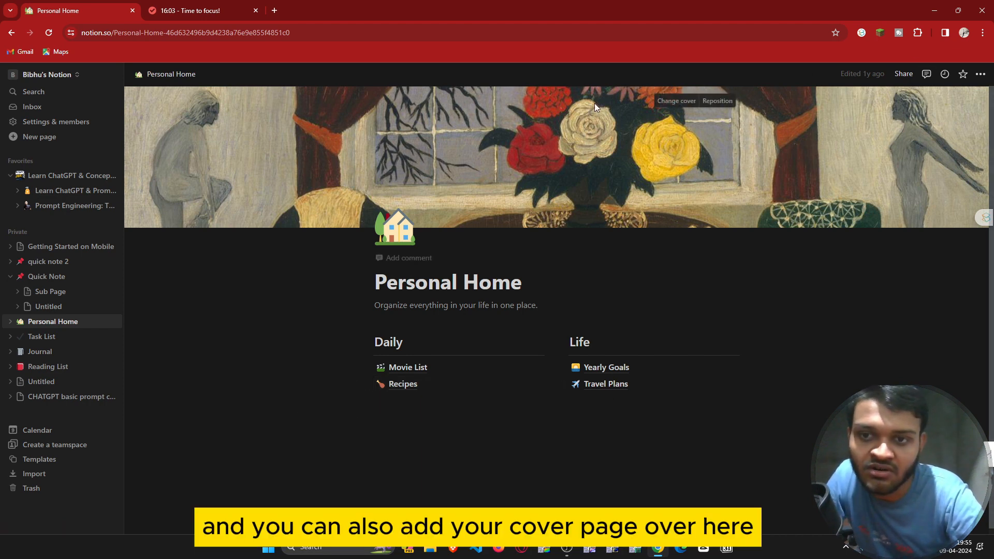
Change the Personal Home page cover to the first James Webb Telescope image in the gallery.
click(672, 102)
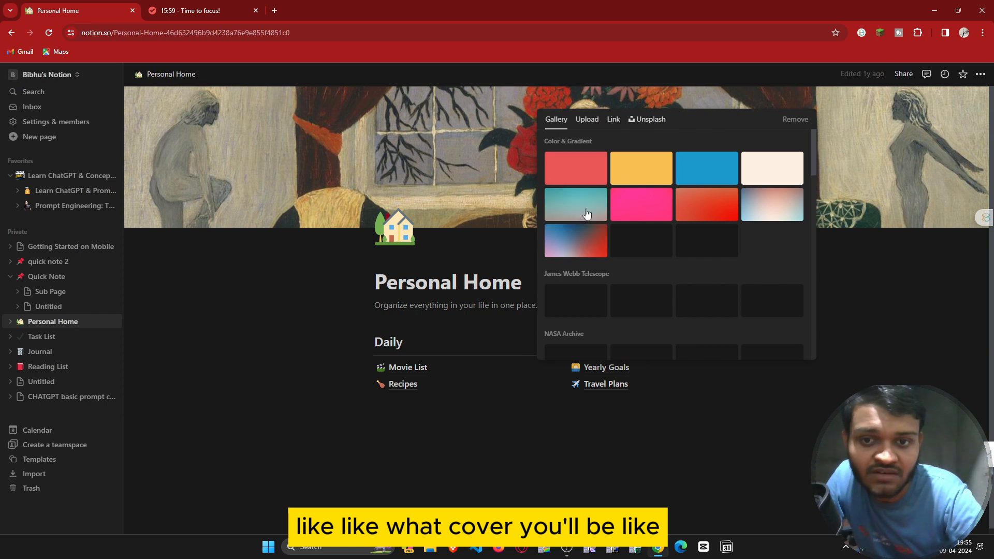
click(586, 214)
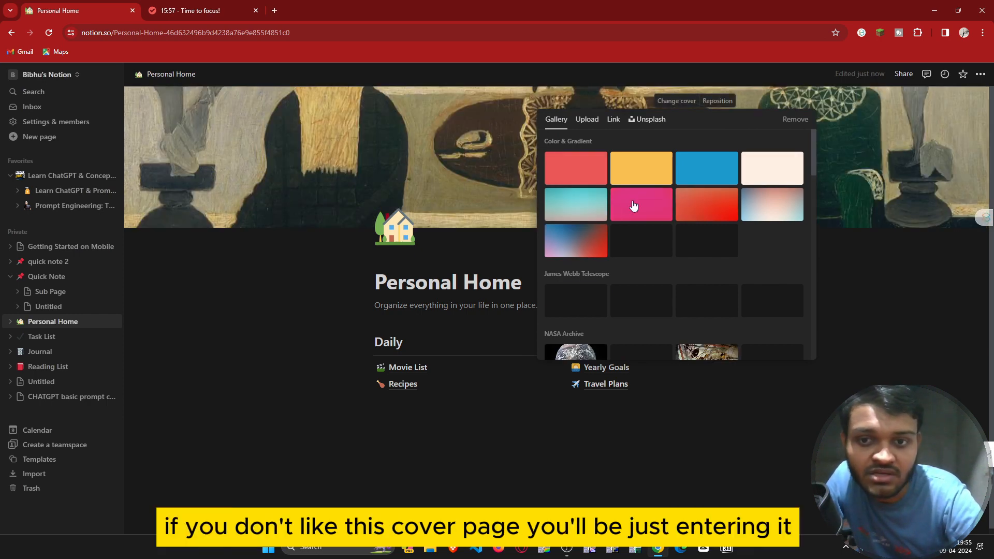
click(588, 250)
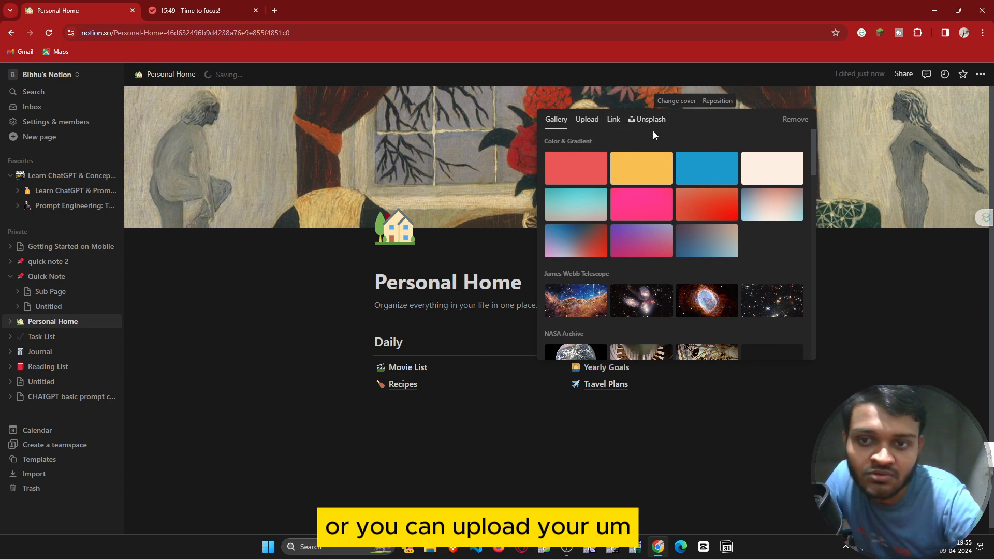
View the Unsplash, Upload and Link sources for the Personal Home page cover.
click(649, 124)
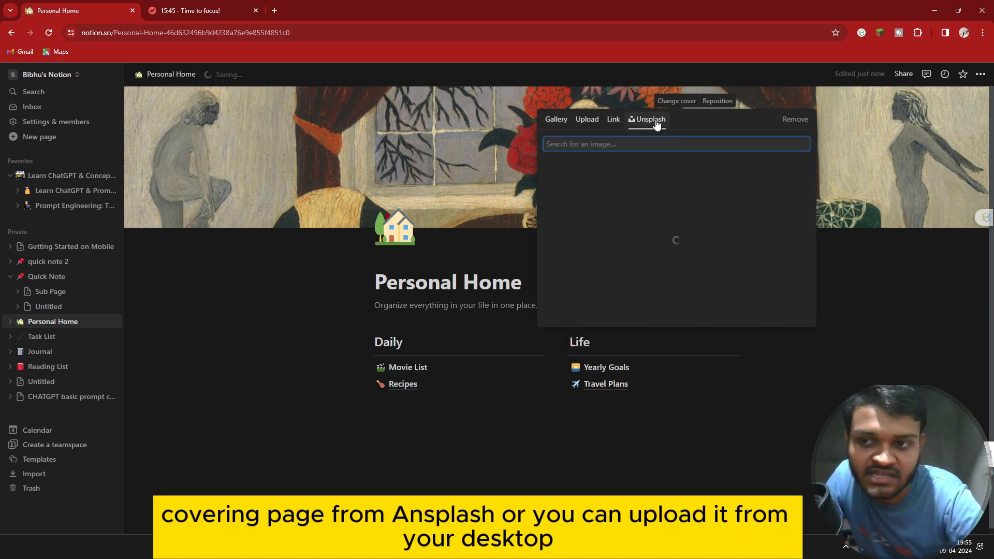
click(587, 120)
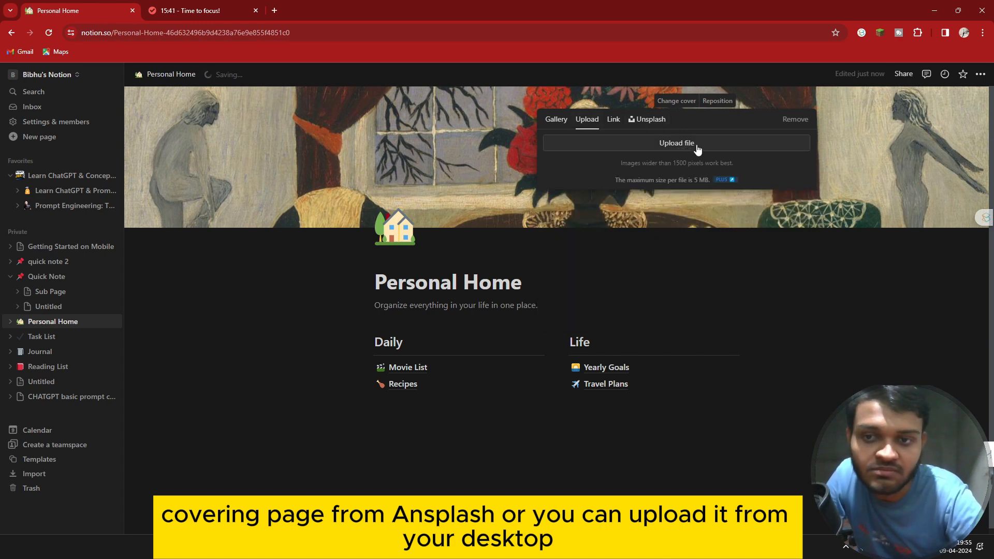
click(614, 119)
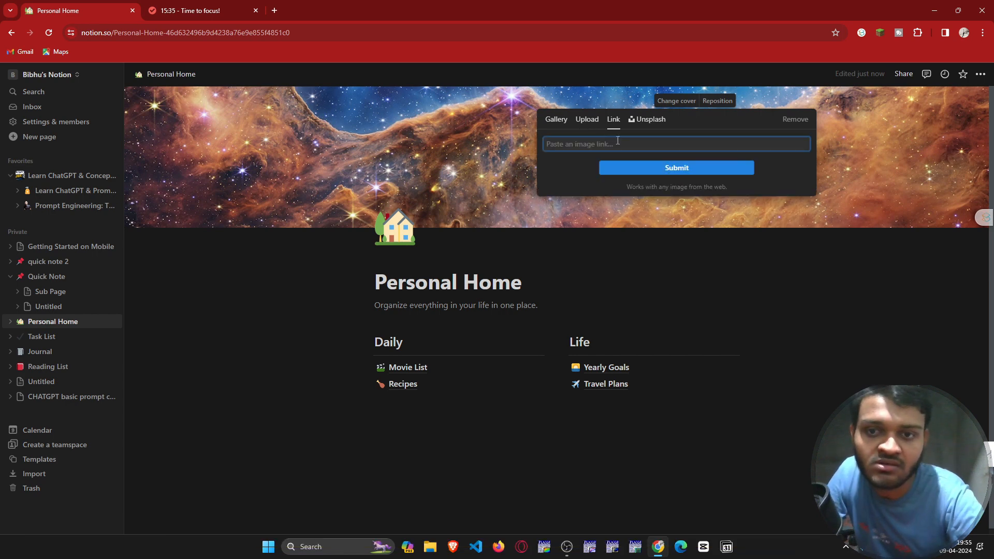
View the Journal page's Daily Entries and Personal Entries, and open the Reading List page.
click(814, 207)
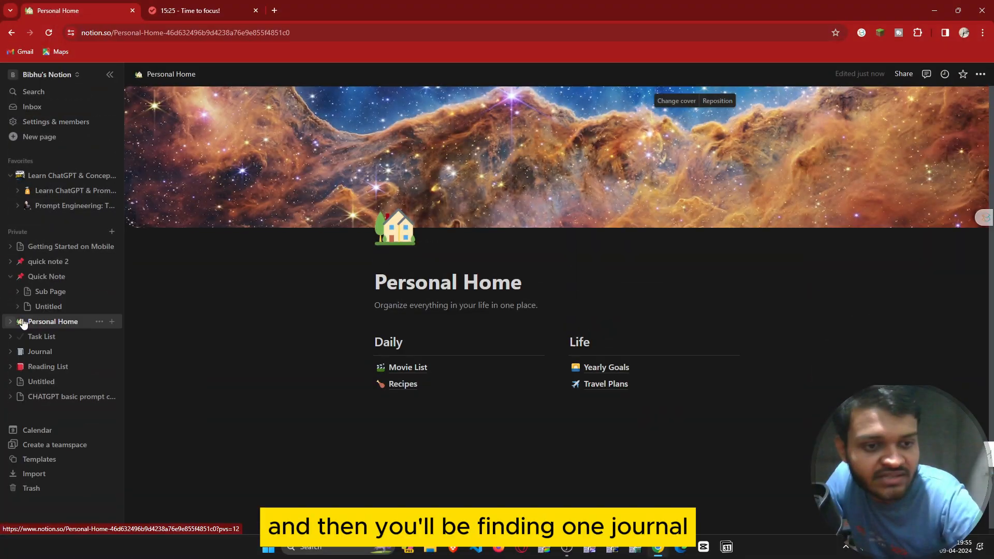
click(47, 351)
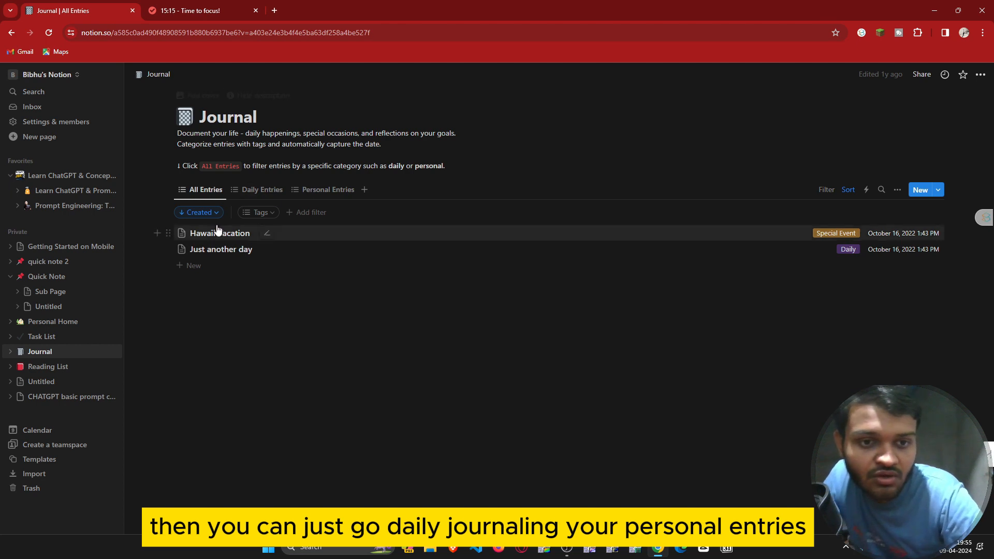
click(284, 196)
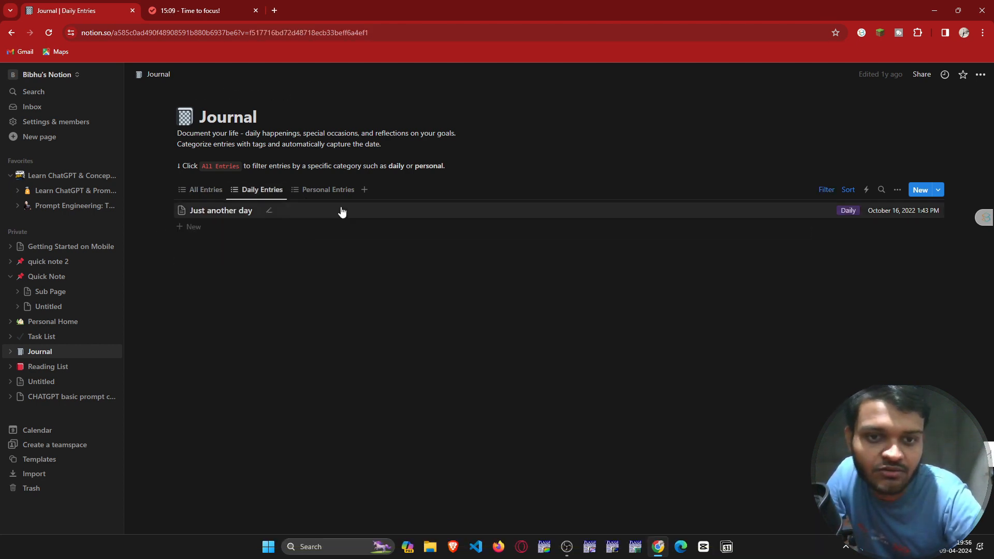
click(336, 190)
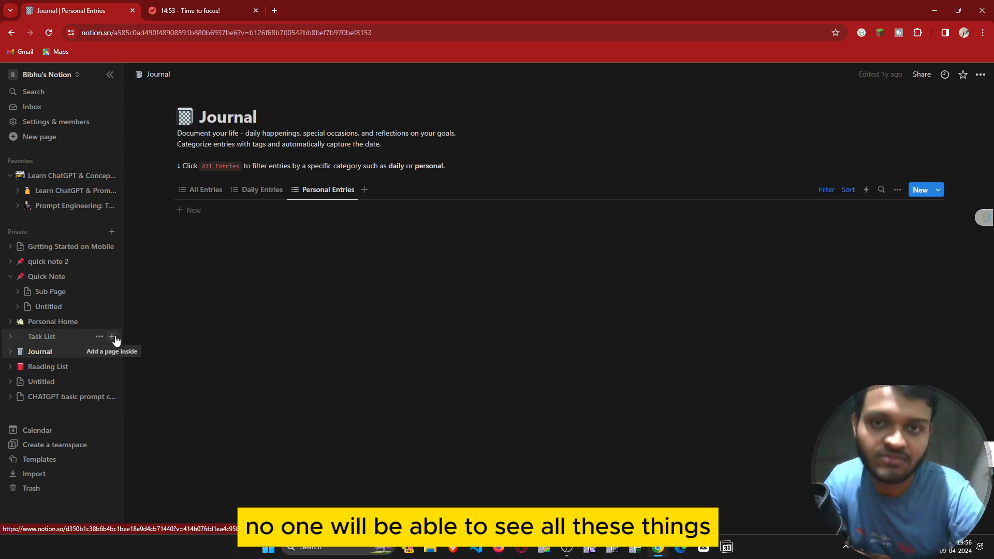
click(57, 368)
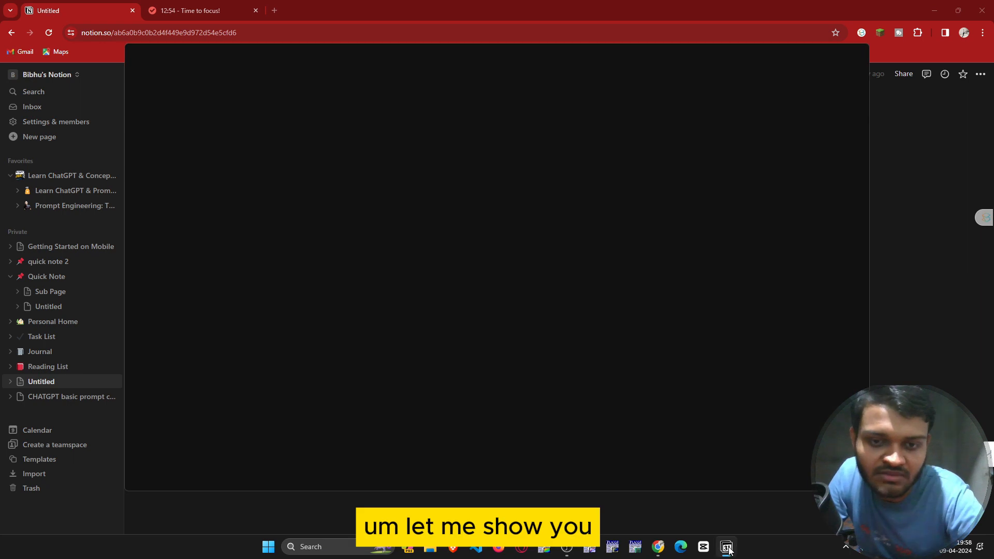
View the data import options and the file picker for uploading a ZIP from the computer.
scroll(424, 231, up, 4)
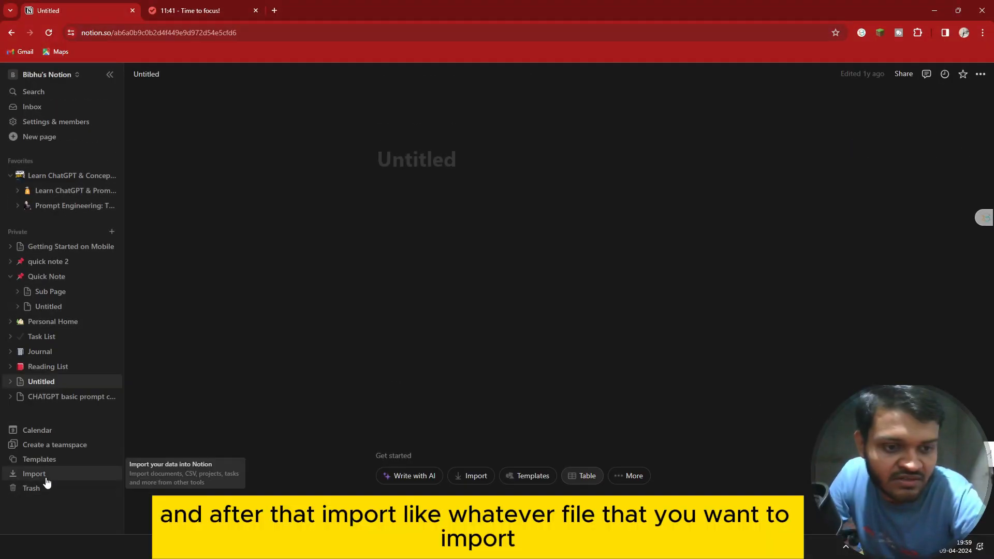
click(45, 479)
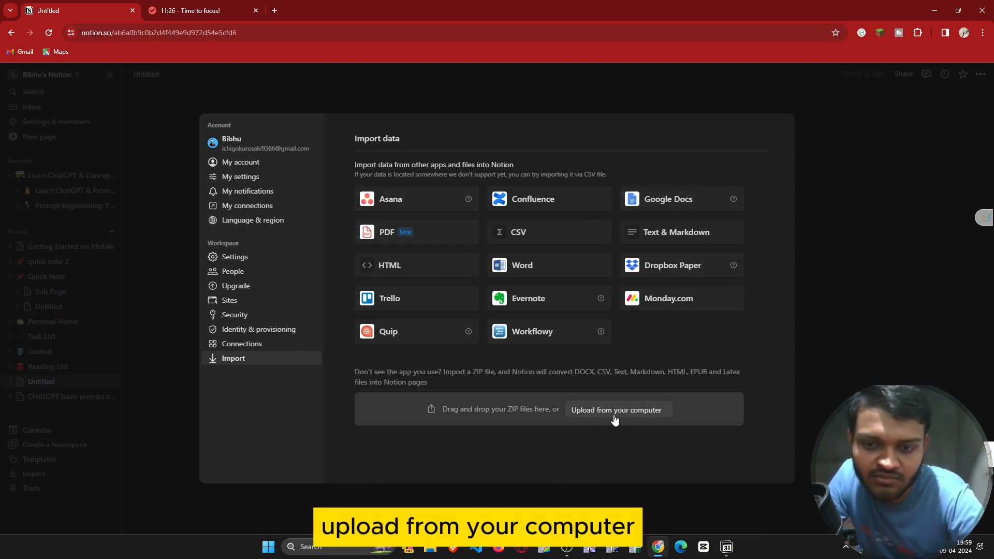
click(567, 414)
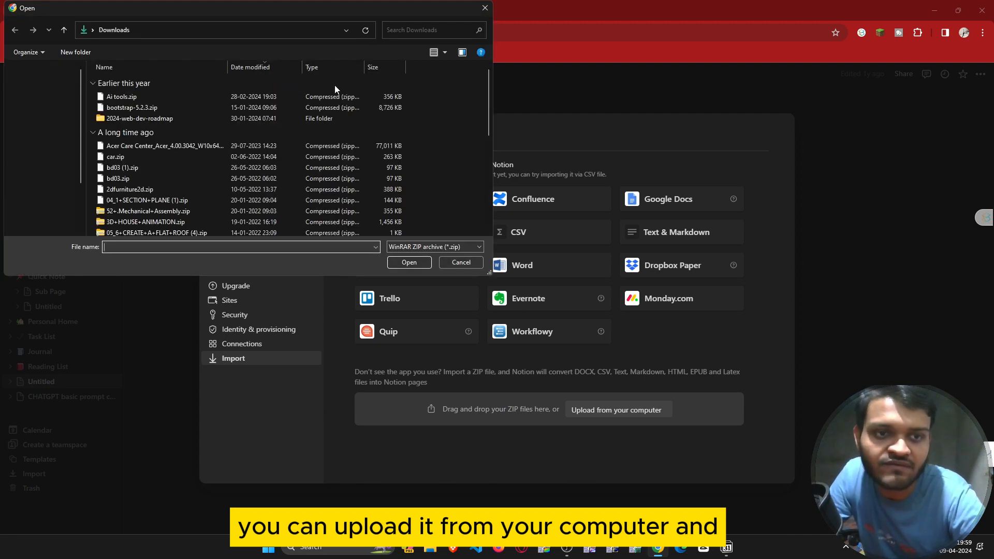
key(Escape)
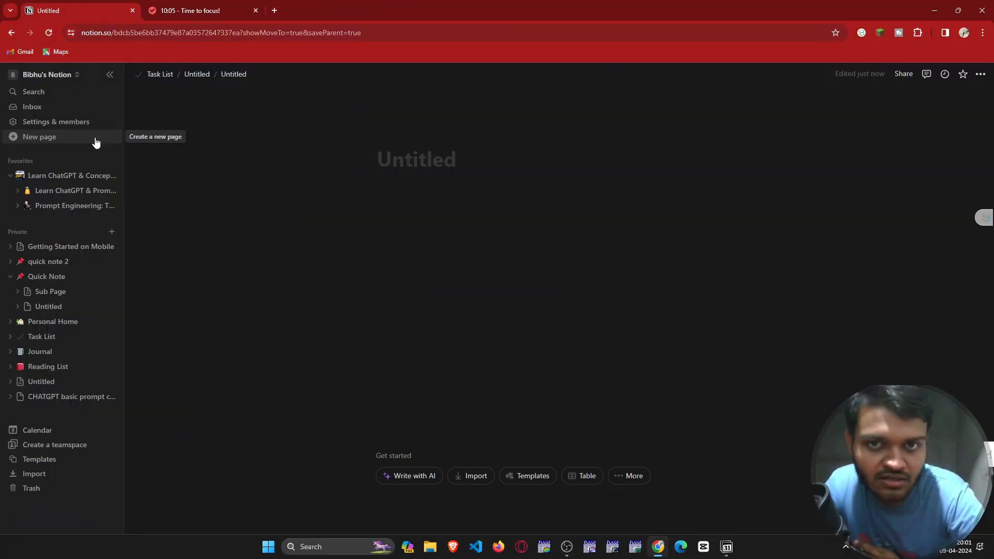
Create a new page and title its parent template in Task List "Today's Productivity".
click(38, 138)
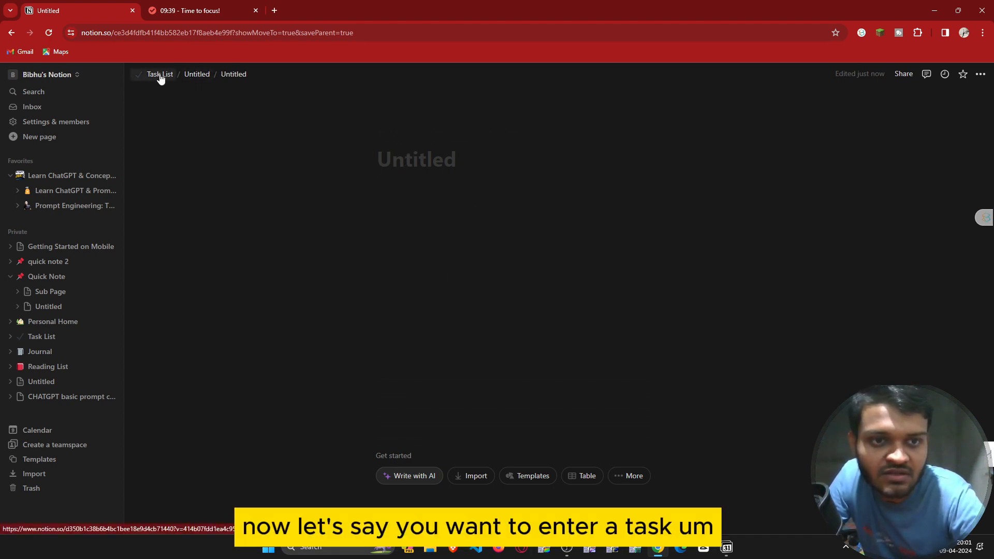
click(196, 75)
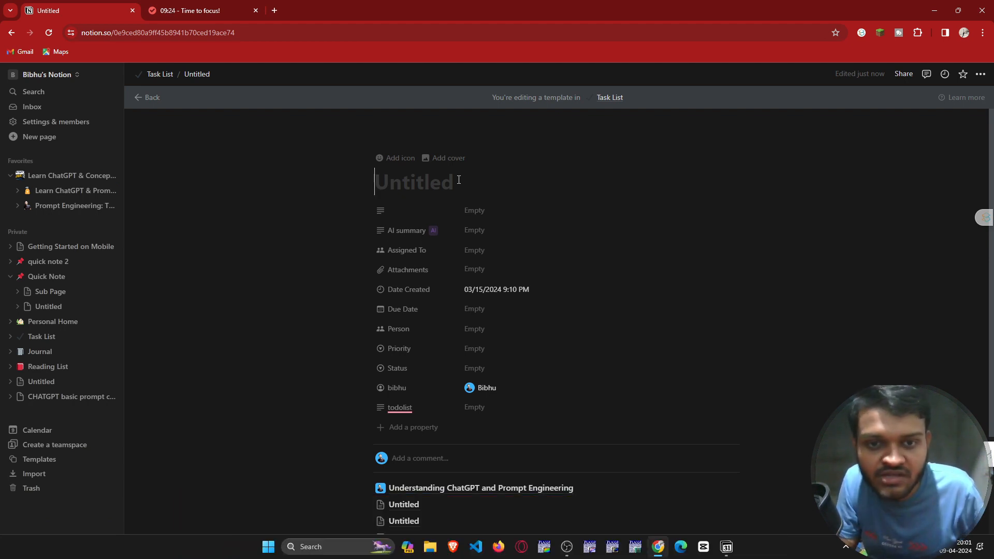
text(T)
text(odays)
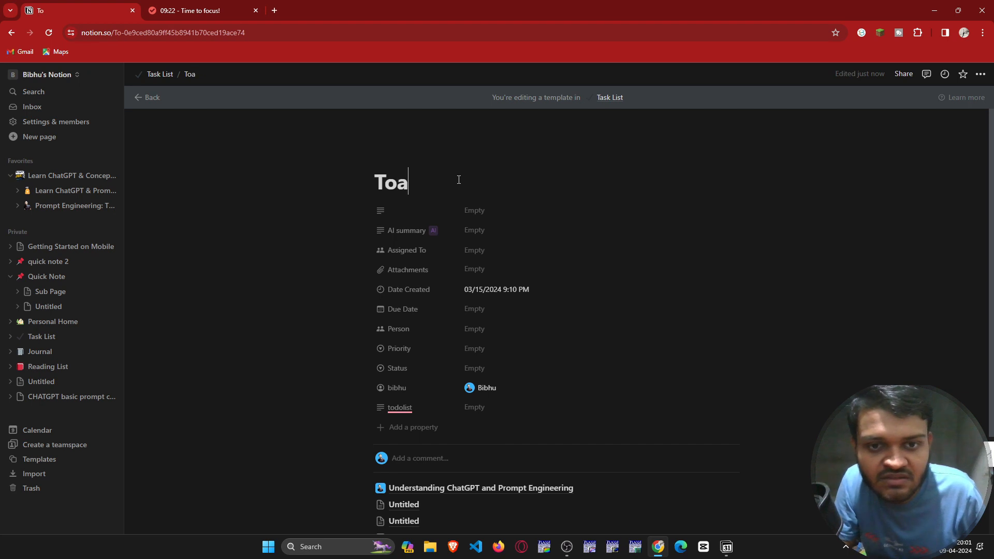
key(BackSpace)
text('s Pro)
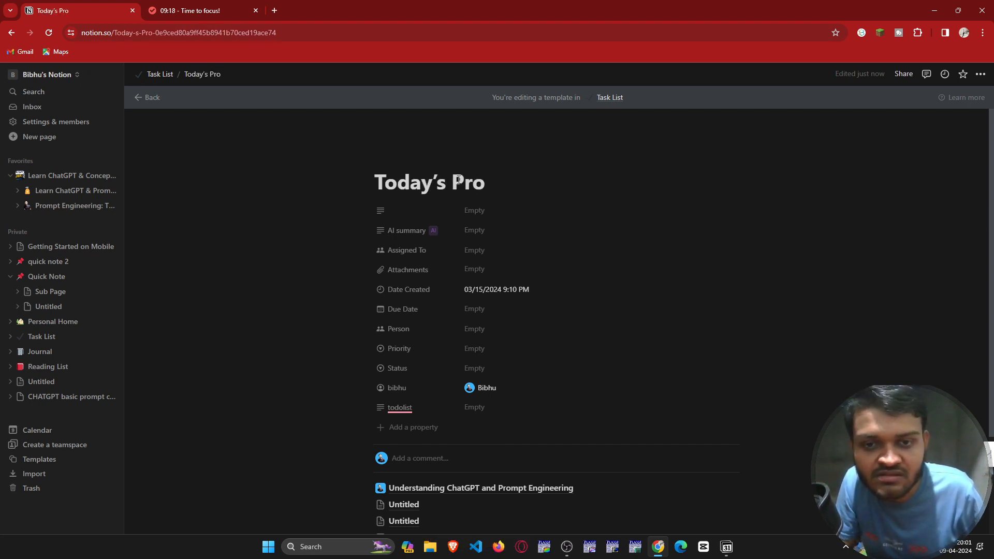
text(ductivity)
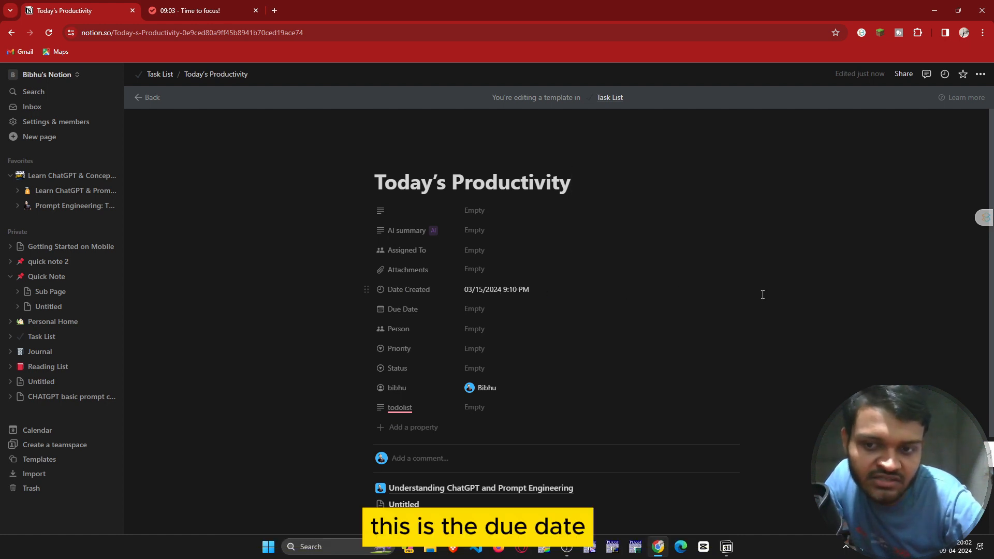
Delete the unnamed text property and the AI summary property from the Today's Productivity template.
click(404, 214)
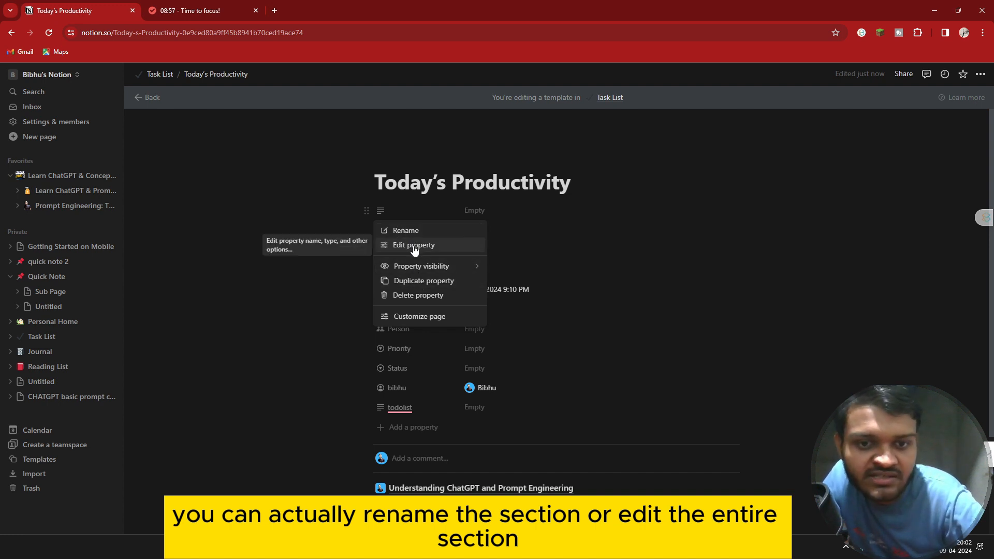
click(412, 296)
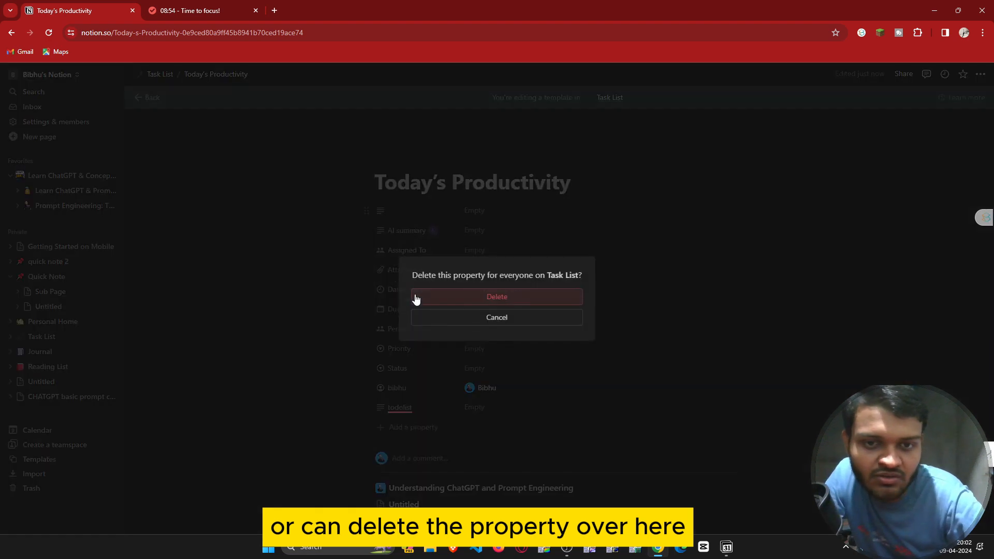
click(488, 299)
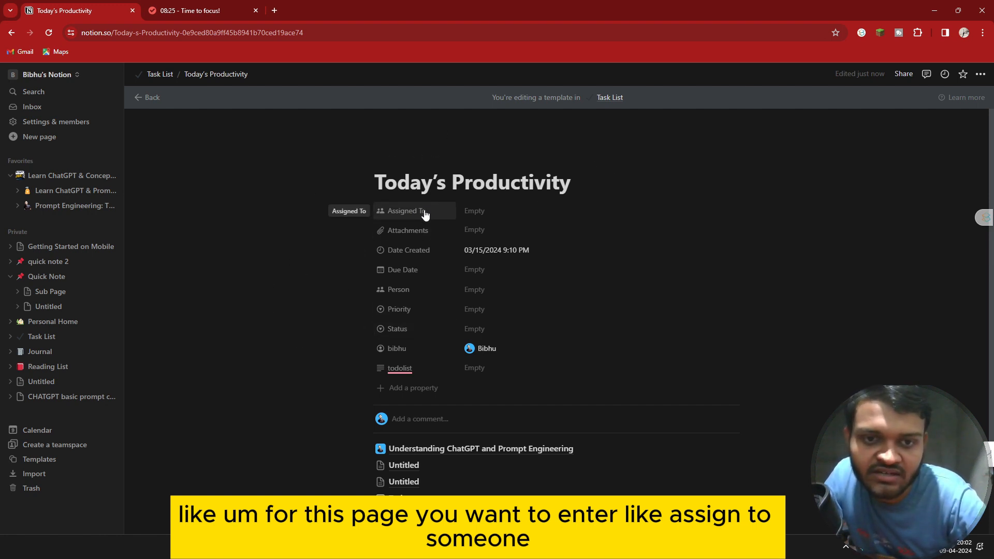
Look at the people choices for Assigned To and the options of the Attachments property.
click(490, 215)
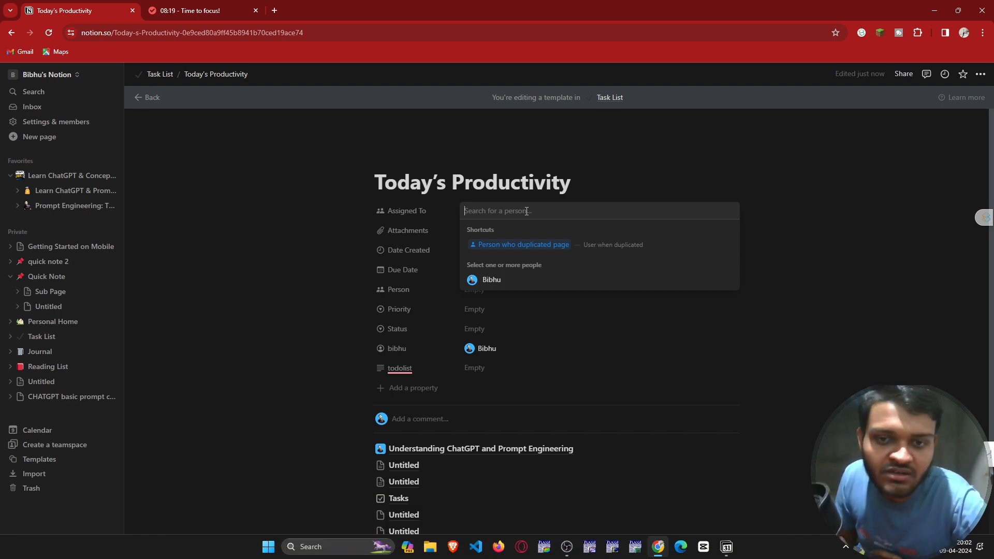
click(396, 232)
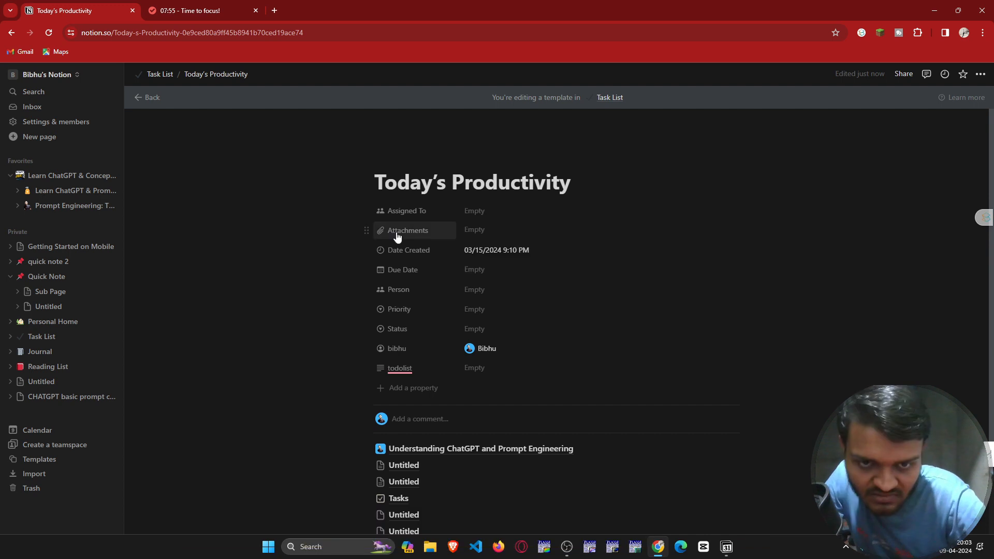
click(396, 231)
click(412, 231)
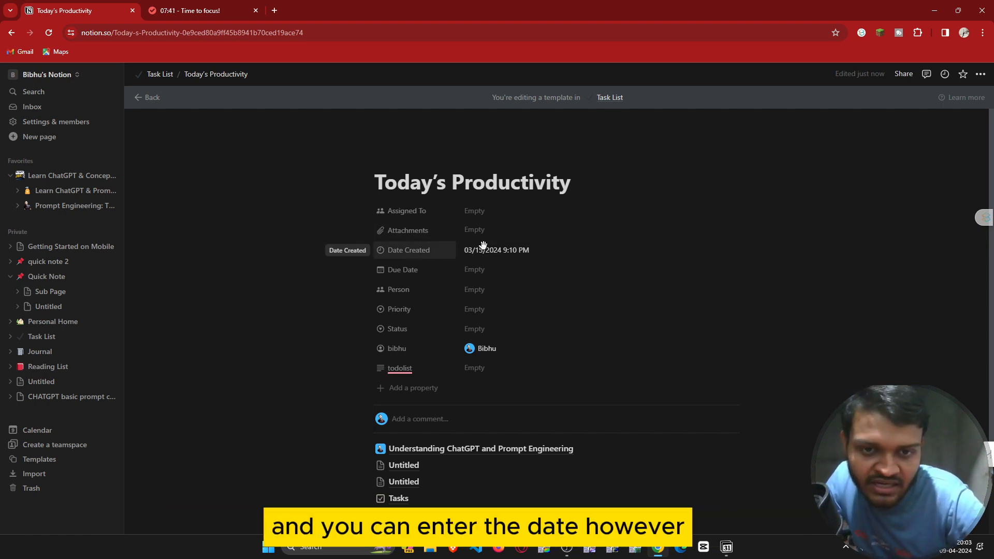
Delete the Date Created property from the Today's Productivity template.
click(427, 254)
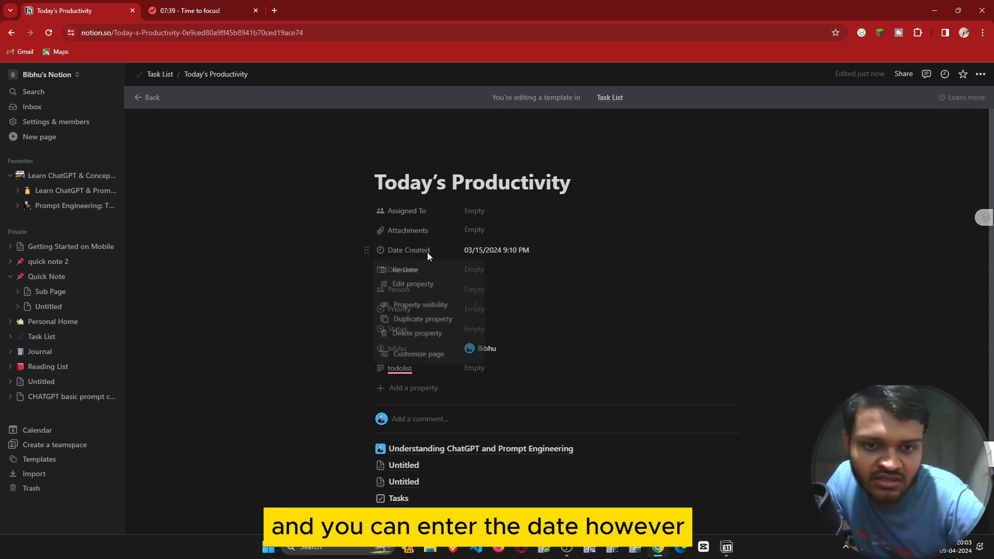
click(399, 335)
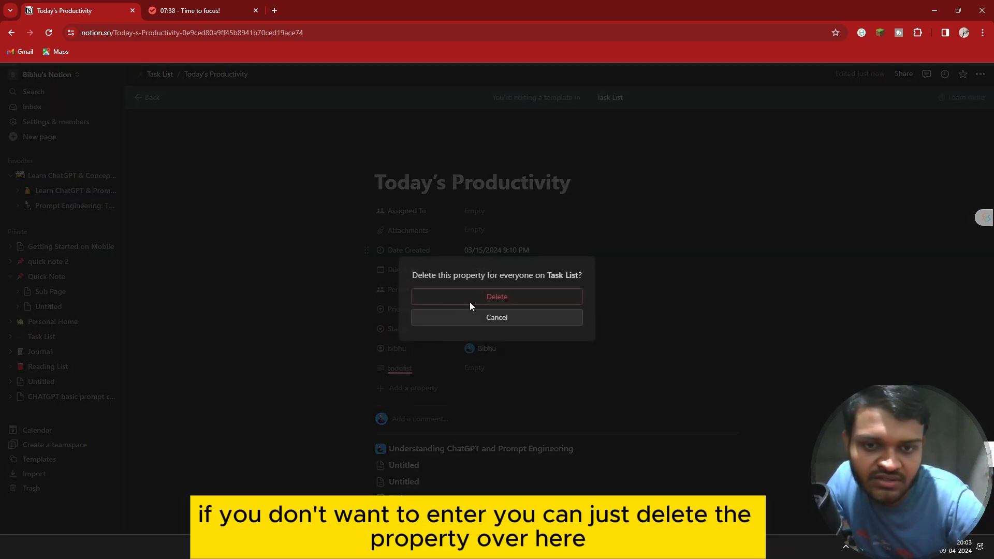
click(514, 306)
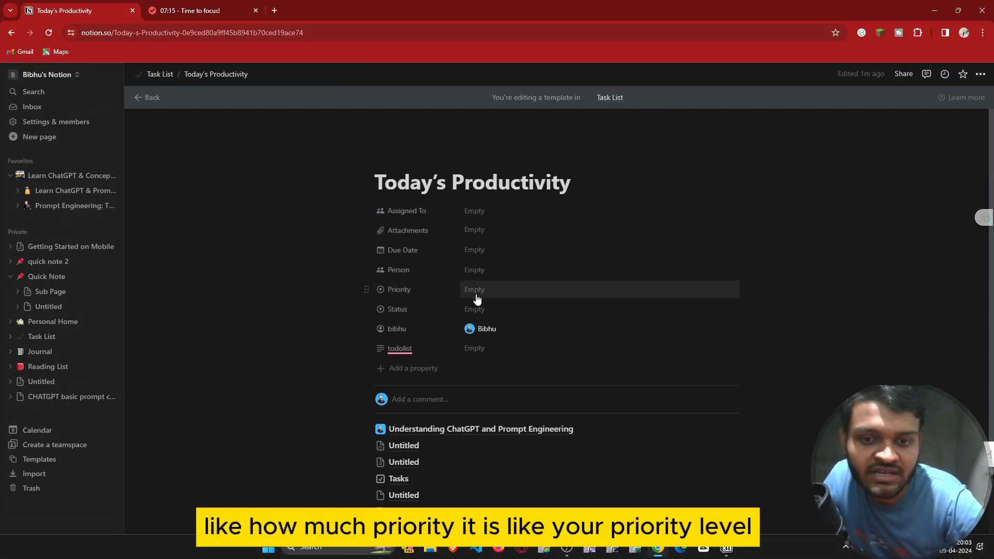
Assign the Prompts Basics option to the Priority property and clear it again.
click(513, 291)
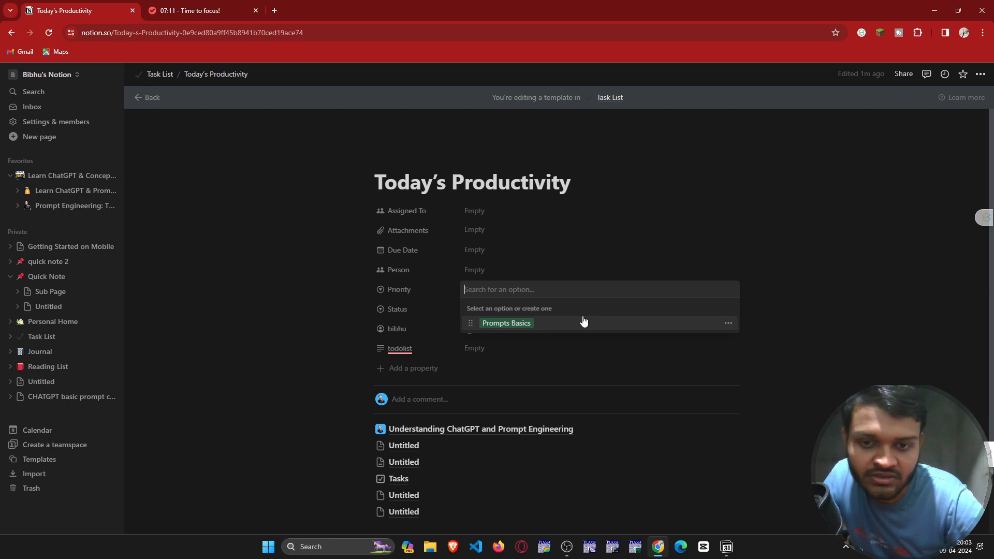
click(469, 324)
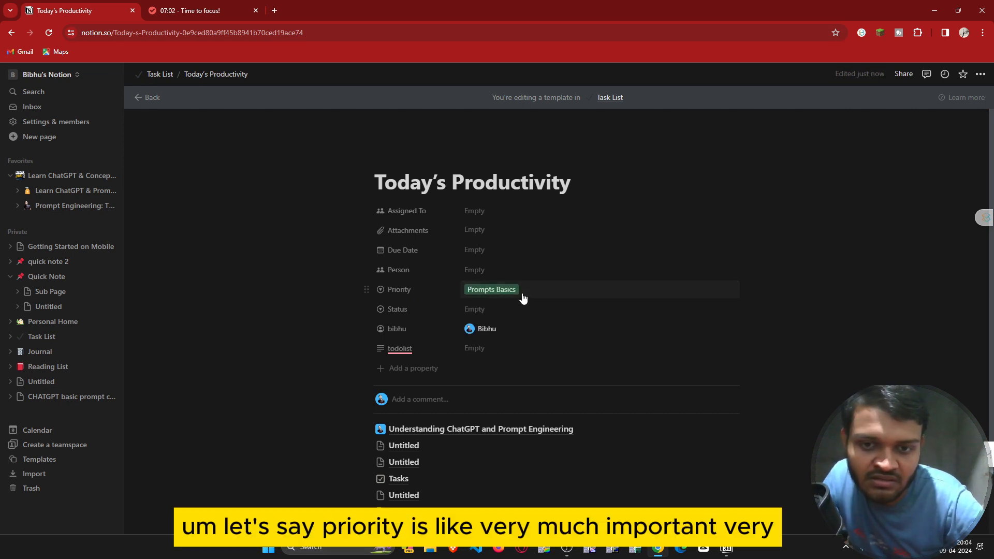
click(524, 292)
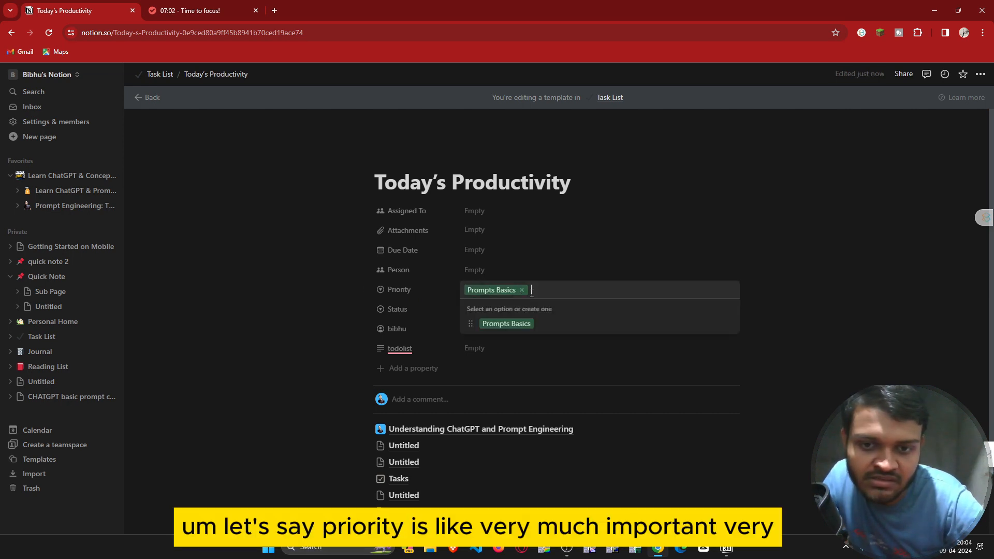
click(522, 291)
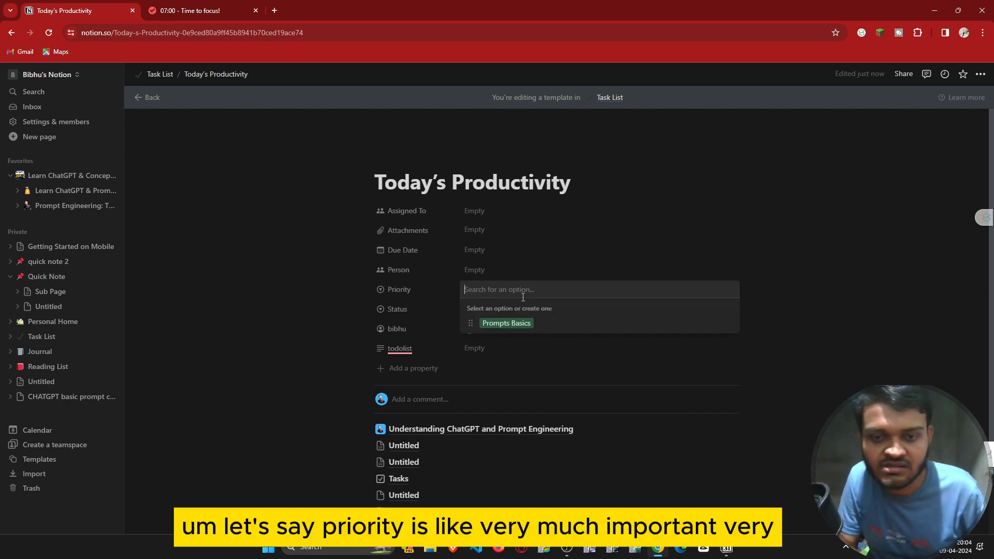
Create a new Priority option named "very important" and assign it to the template.
text(ve)
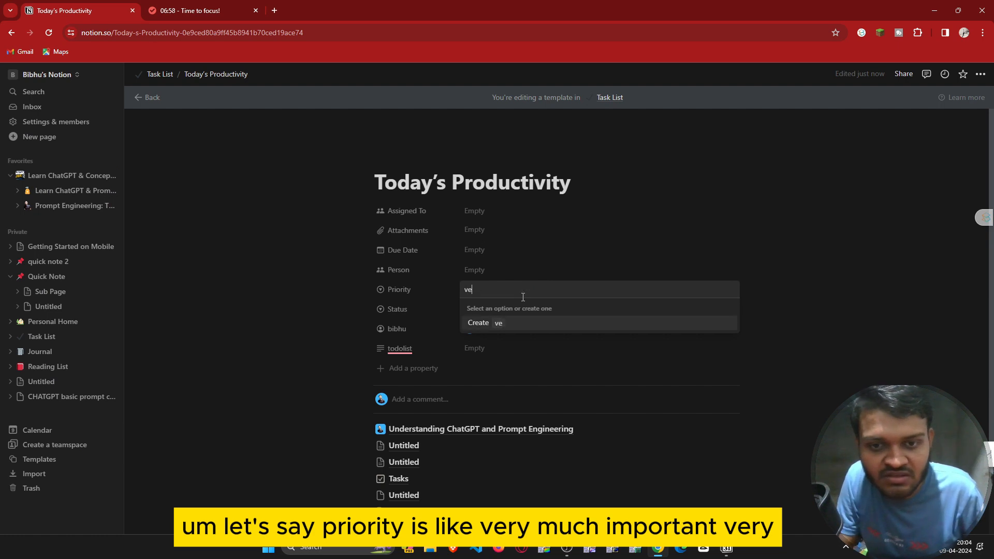
text(ry impp)
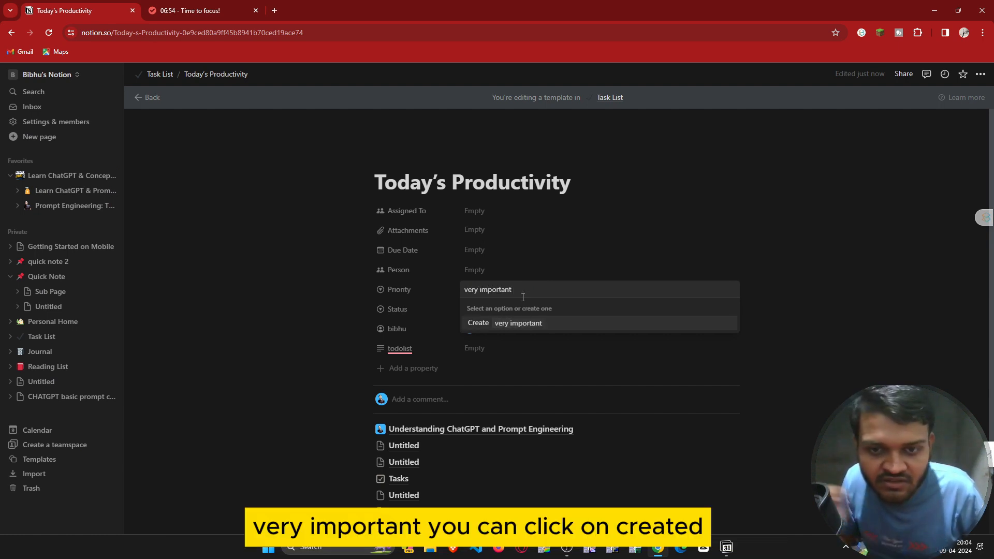
click(477, 320)
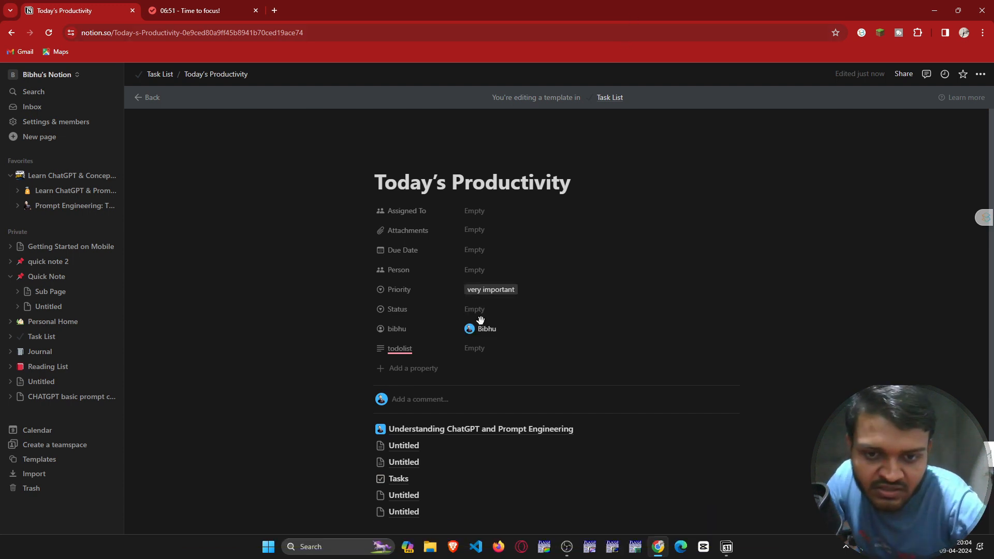
Change the color of the "very important" Priority option to Red.
click(505, 291)
click(728, 338)
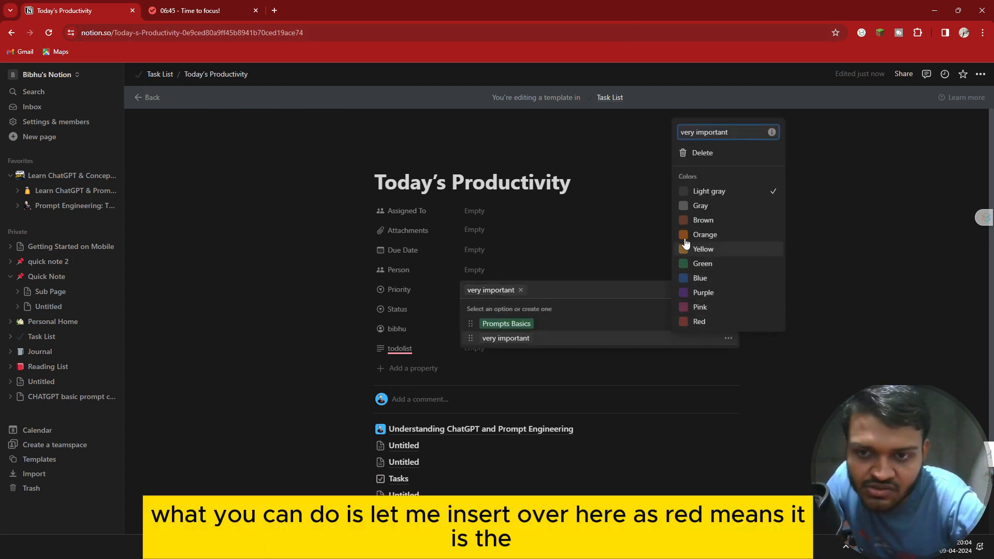
click(703, 322)
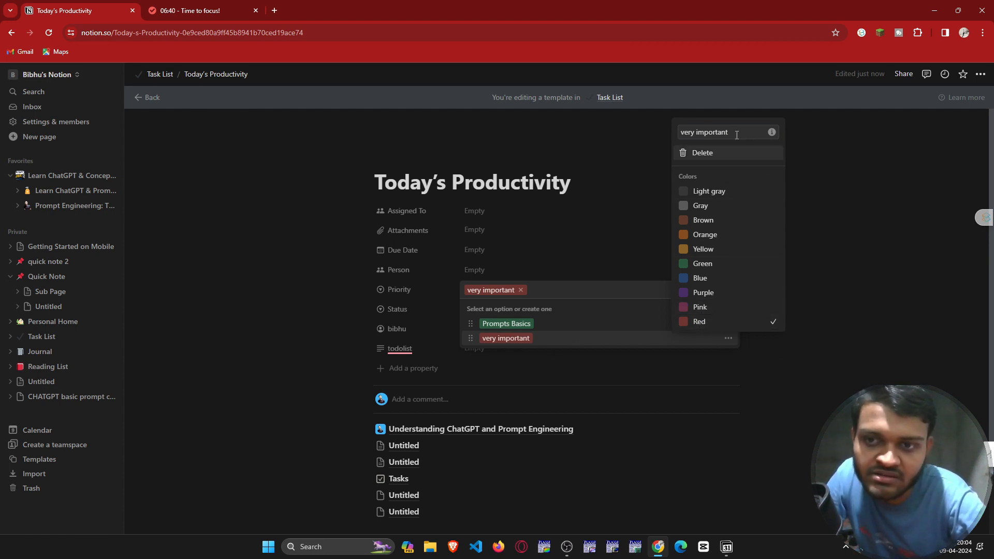
click(774, 394)
click(542, 372)
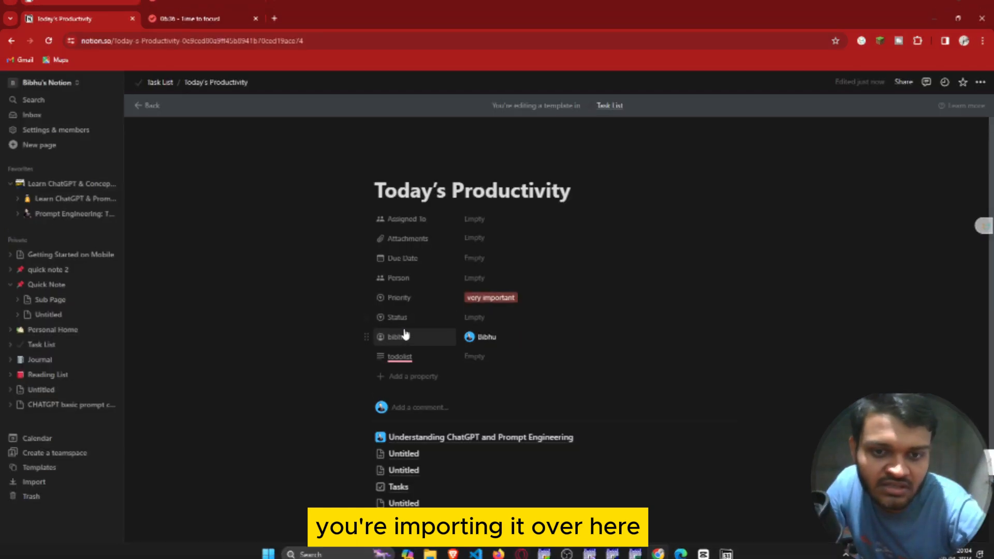
Switch the template's Status property through To Do and Doing, and leave it set to Done.
click(484, 312)
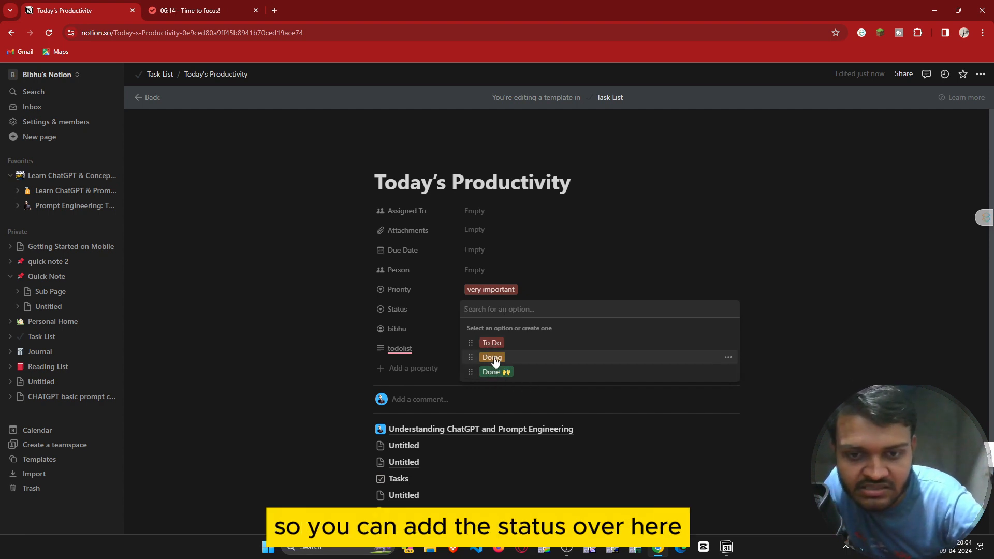
click(504, 344)
click(503, 312)
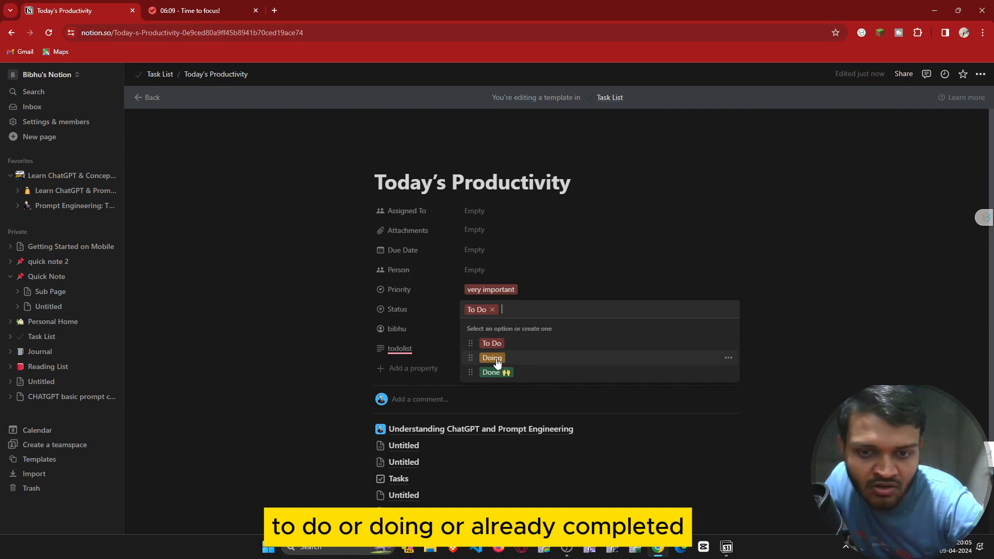
click(496, 358)
click(481, 311)
click(500, 375)
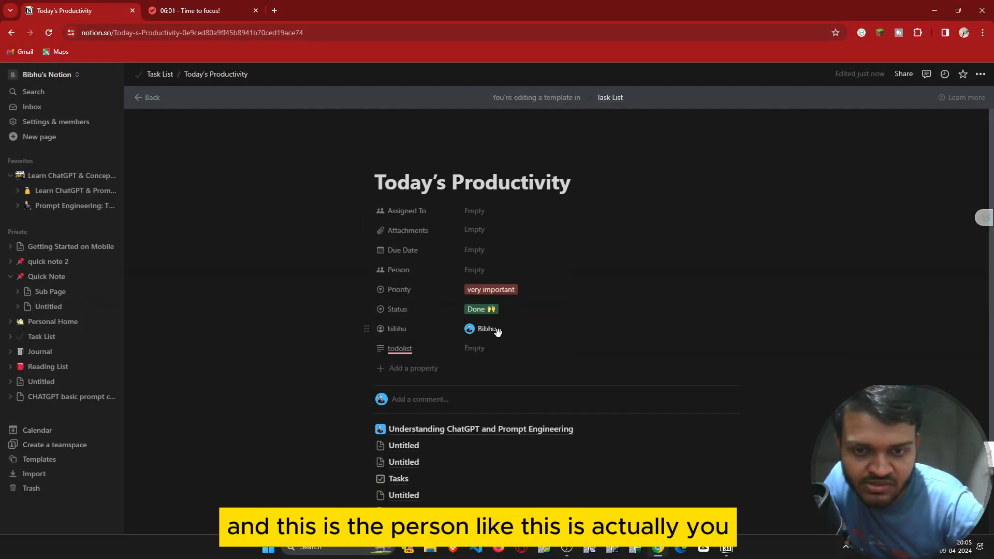
Add a new text property named "productivity list" to the Today's Productivity template.
mouse_move(469, 330)
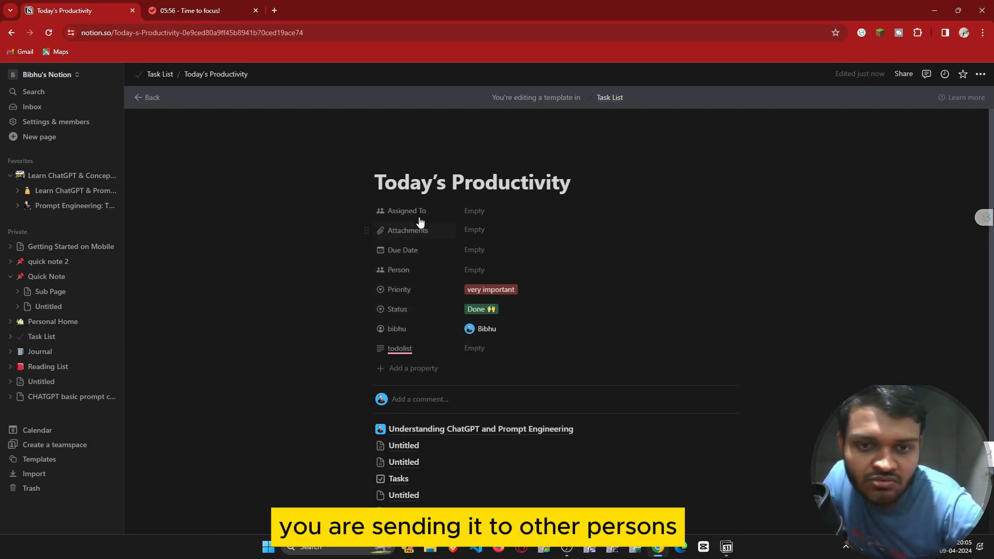
click(442, 374)
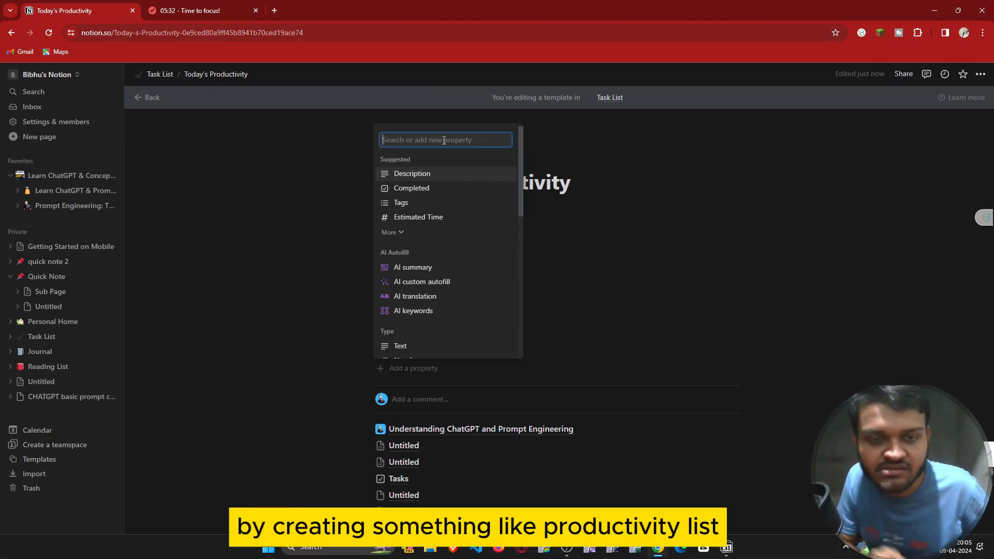
text(p)
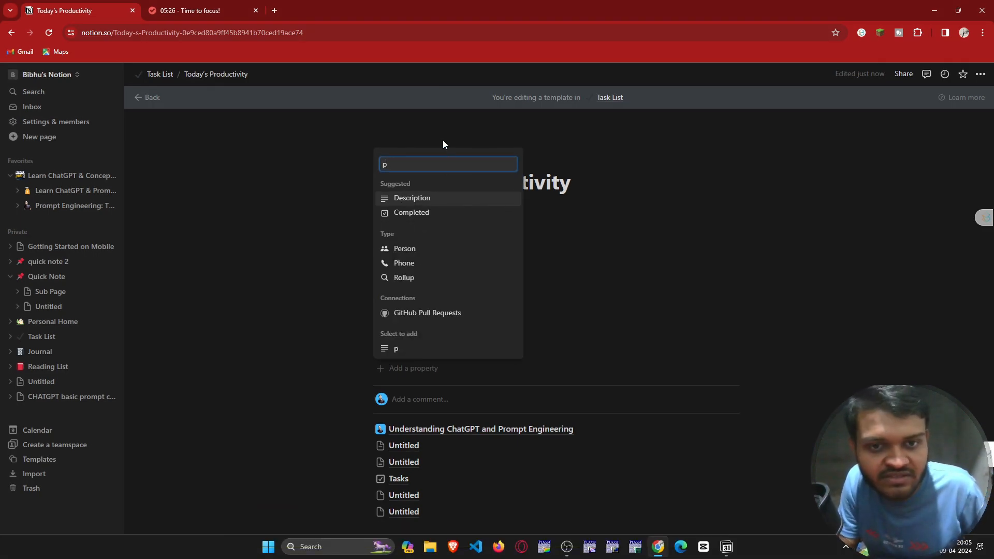
text(roduc)
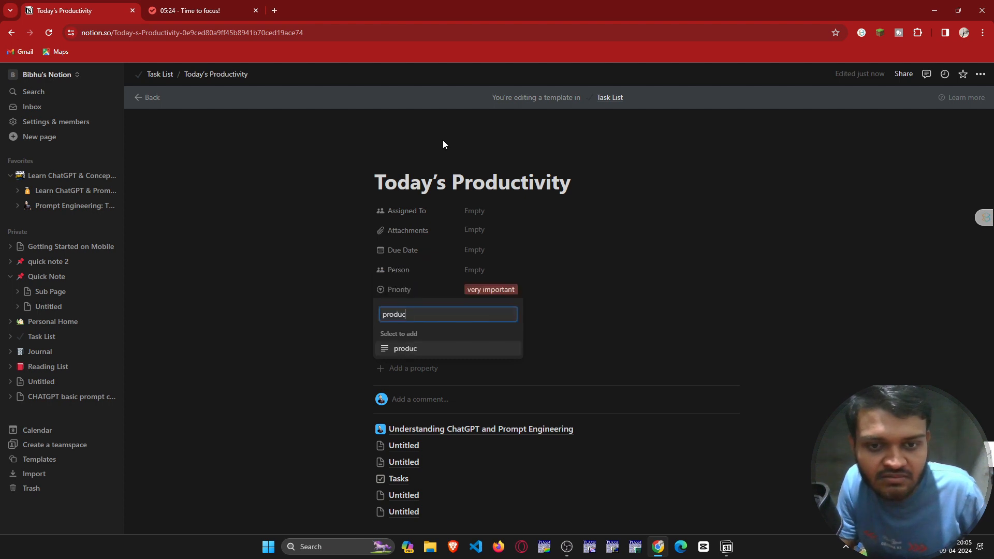
text(tivity list)
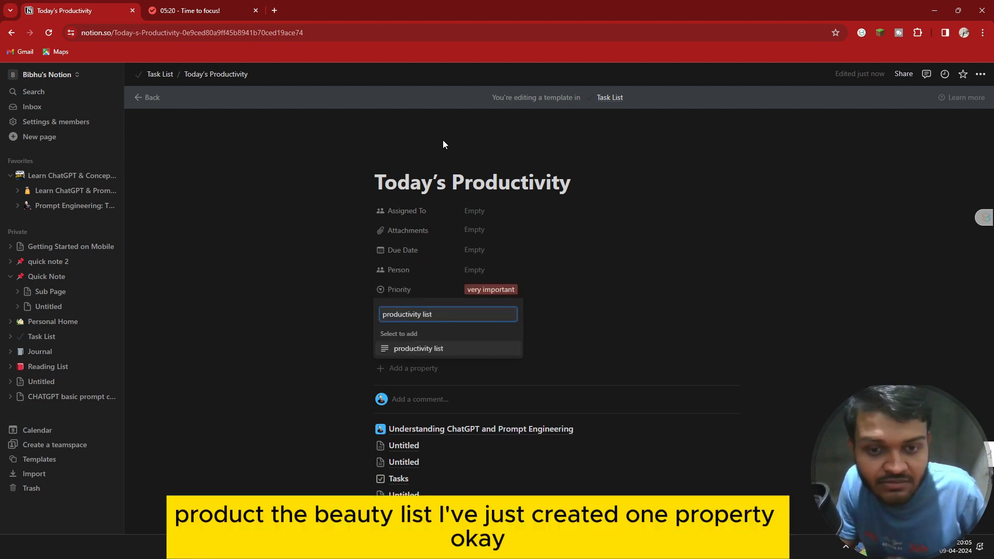
key(Return)
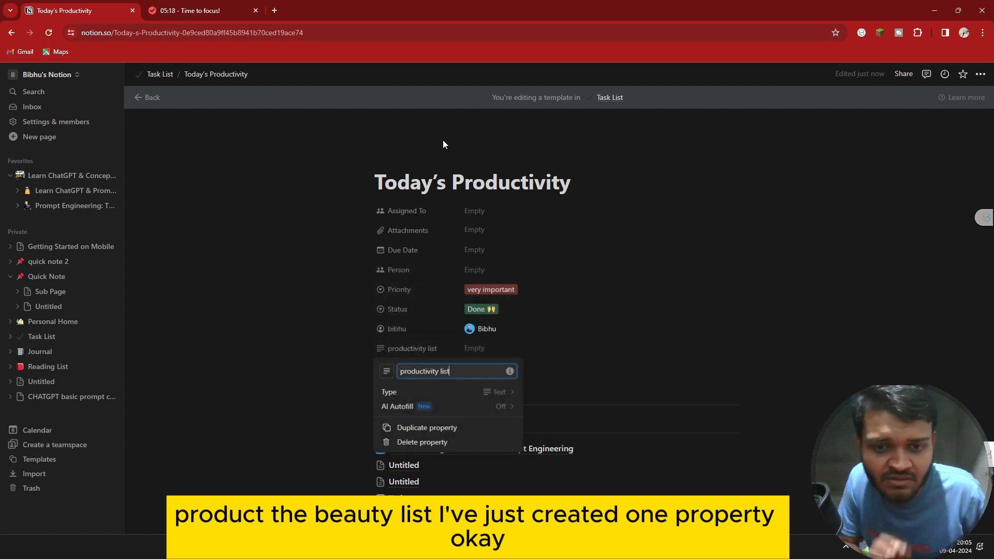
key(Escape)
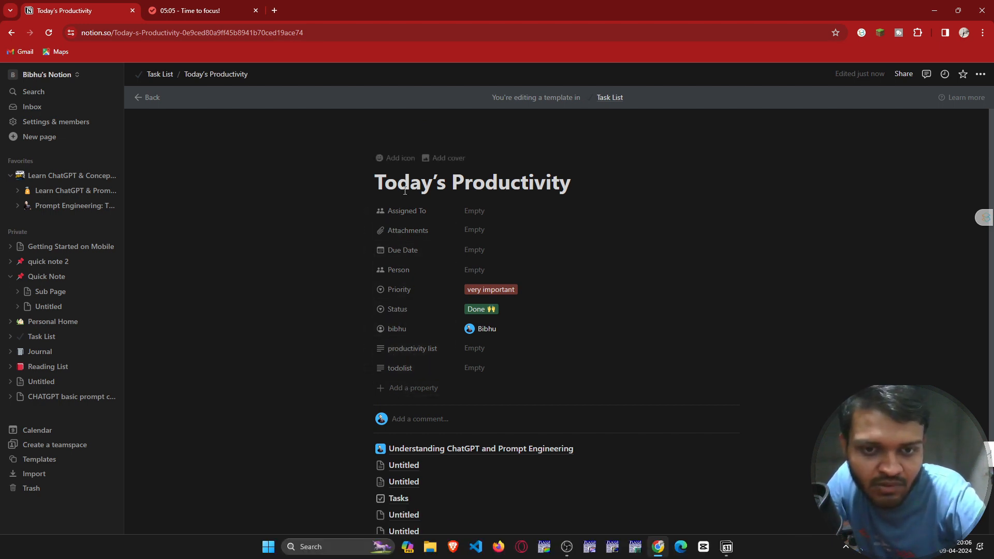
Fill the productivity list property with "This list has to be completed as soon as possible".
click(421, 350)
click(494, 350)
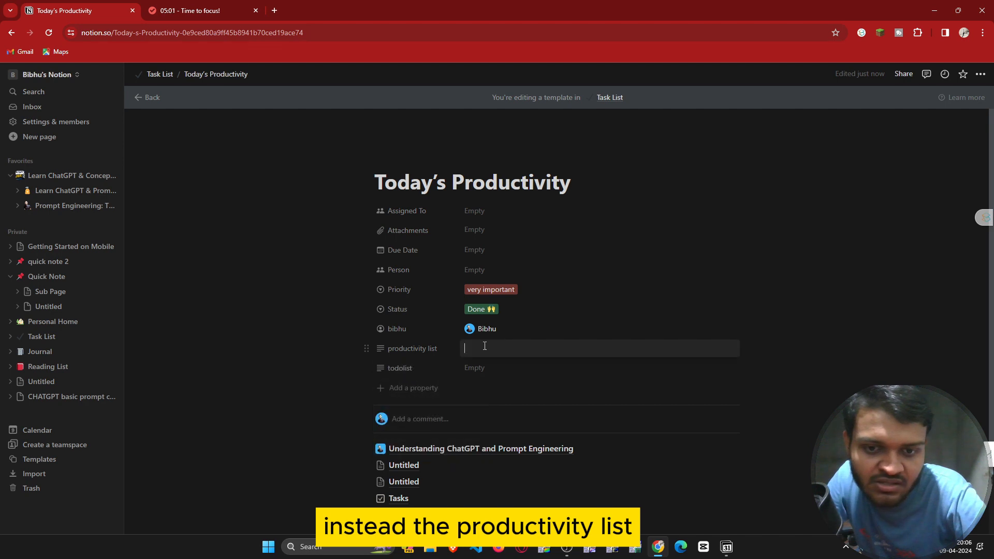
click(551, 348)
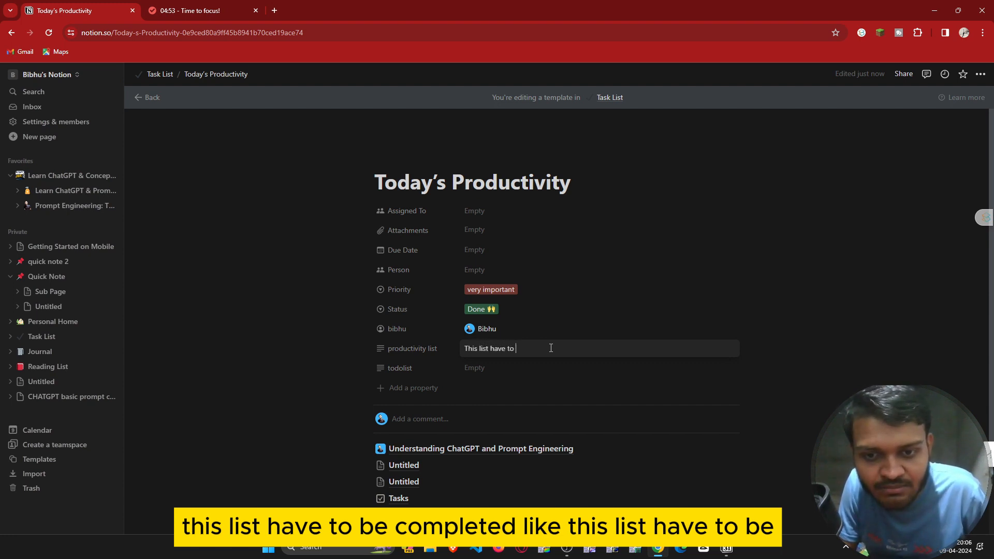
text(This list have to be compl)
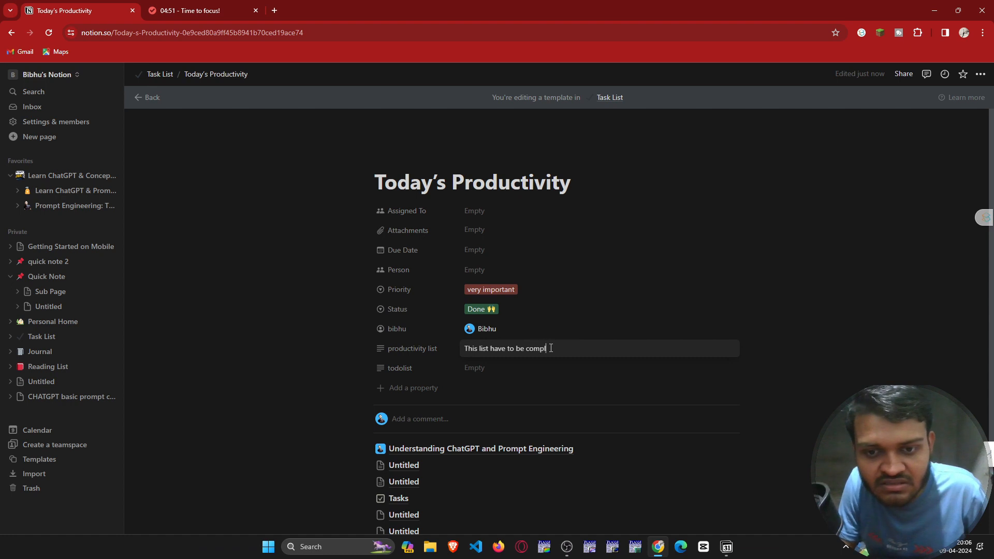
text(et)
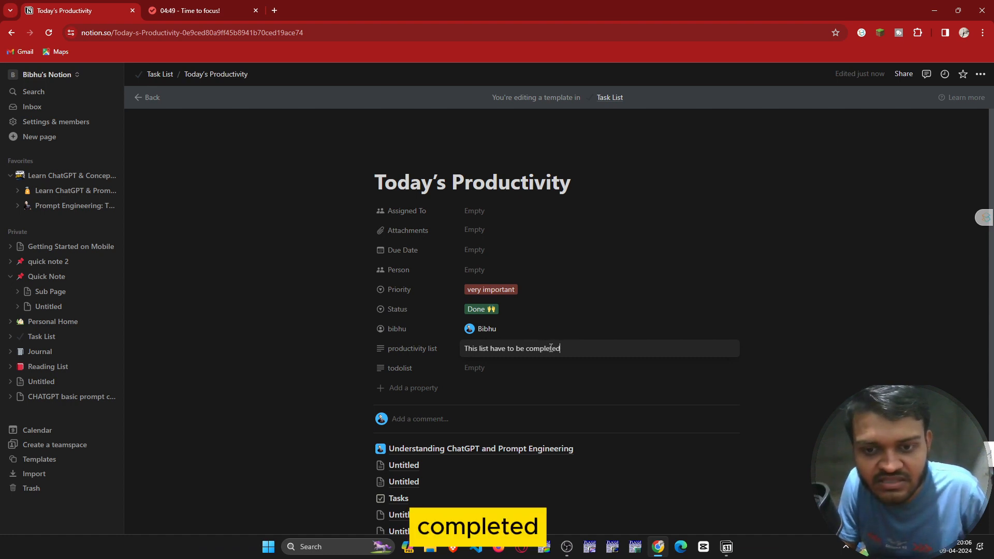
text(ed as soon as possible)
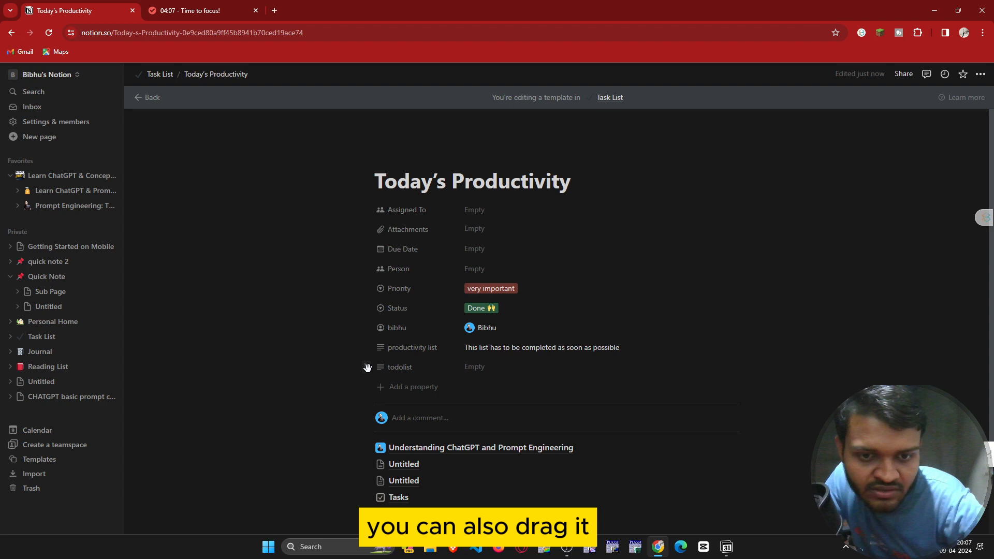
Open the todolist property for editing, look at its AI Autofill settings and close them.
drag(368, 368, 407, 374)
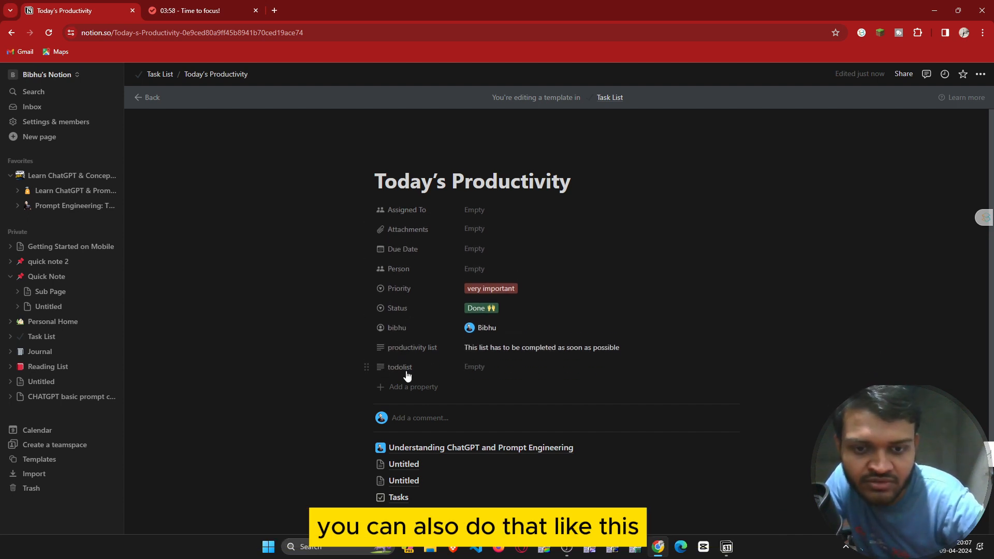
click(369, 367)
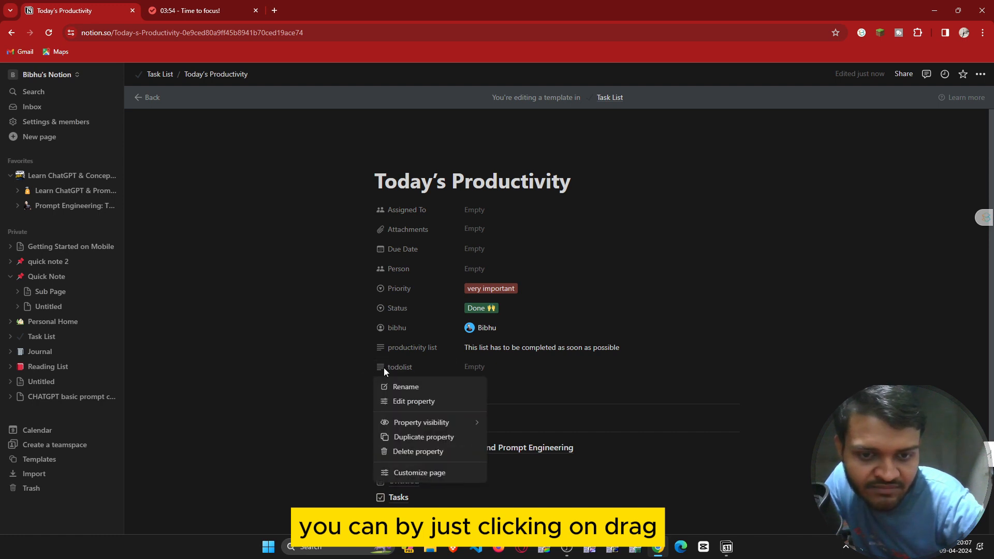
click(417, 402)
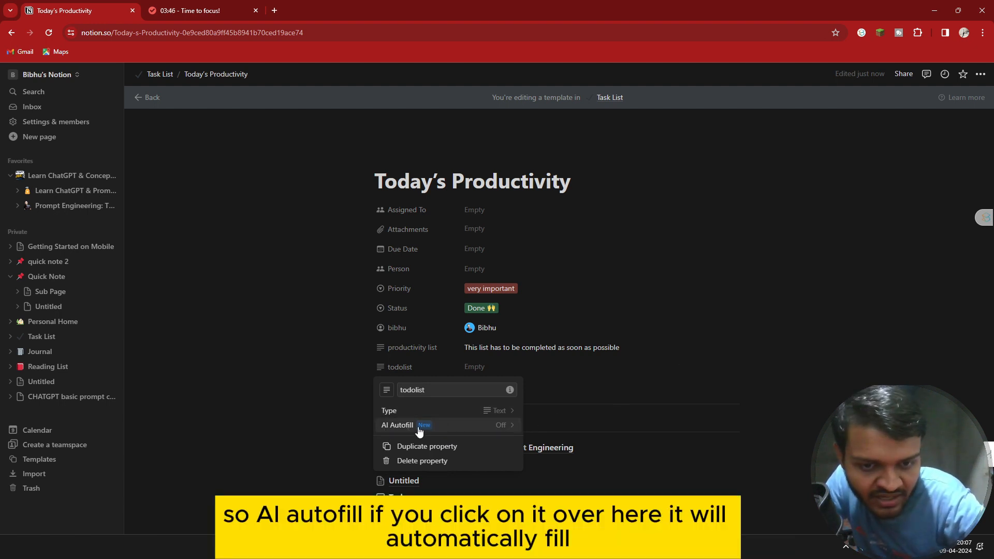
click(500, 427)
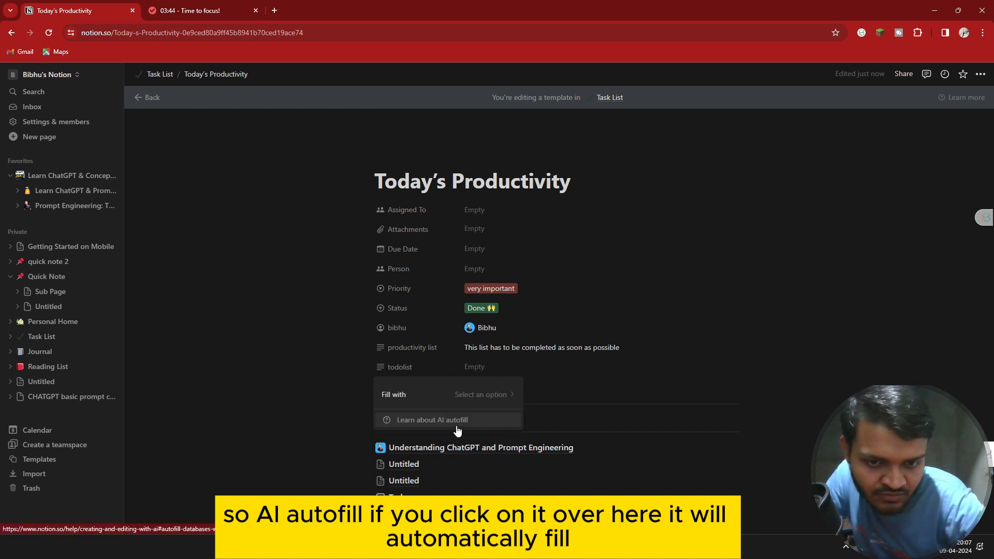
click(665, 362)
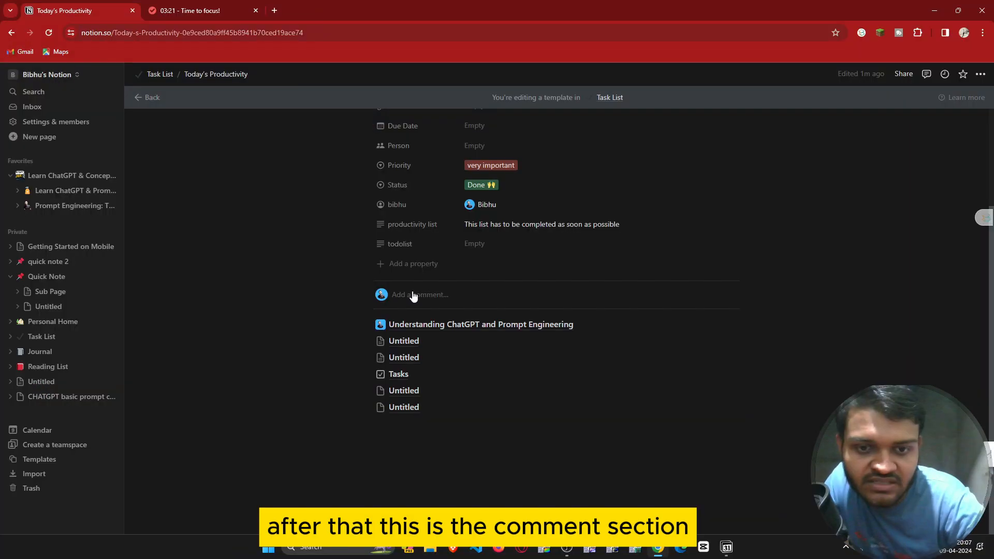
View the comment field's attachment option and open the Understanding ChatGPT and Prompt Engineering page.
click(413, 296)
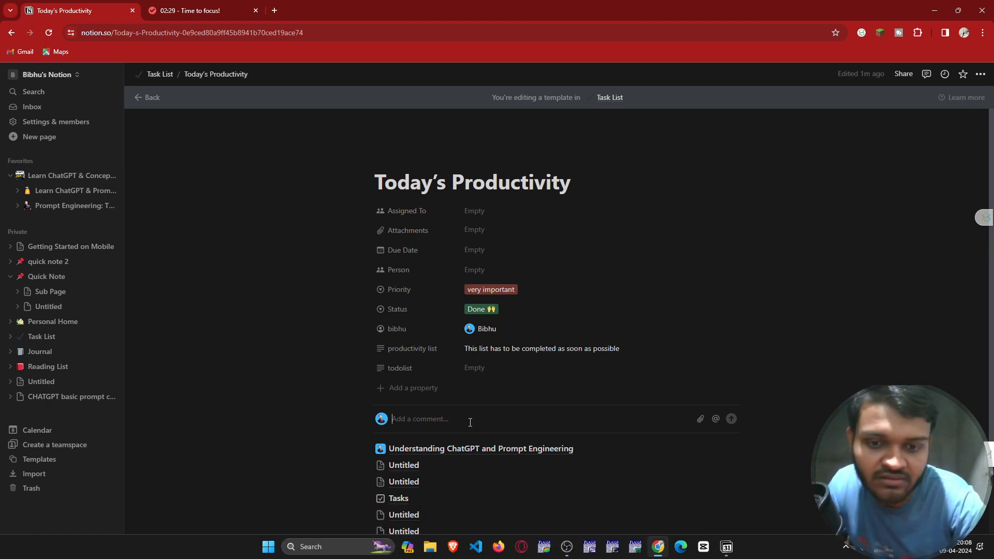
click(700, 422)
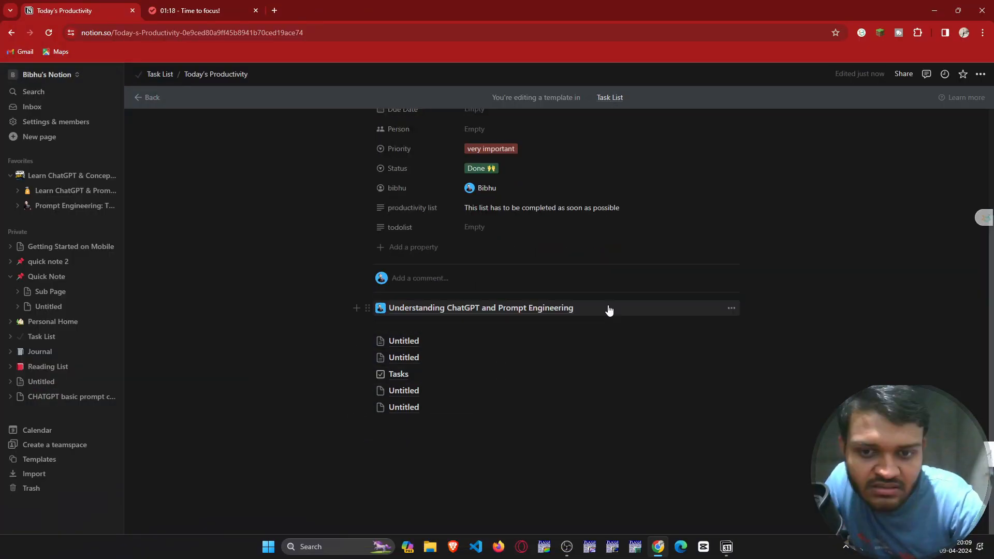
click(611, 307)
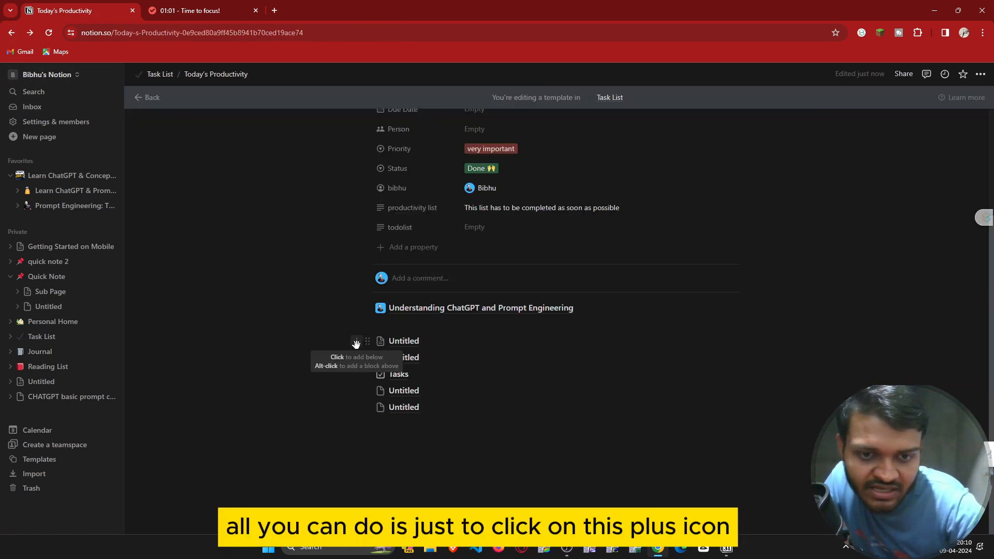
Insert a to-do list block below the first Untitled page link in the template body.
click(356, 344)
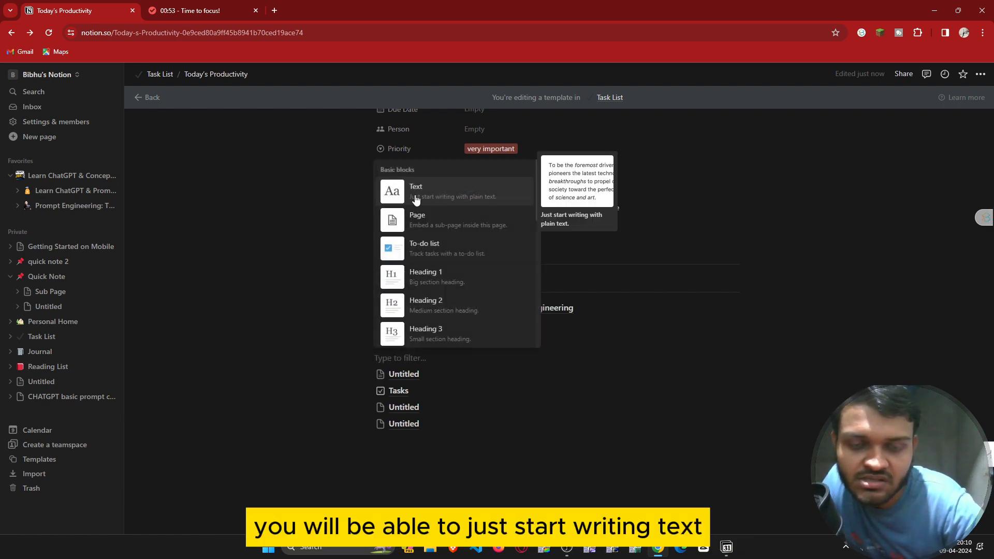
click(425, 254)
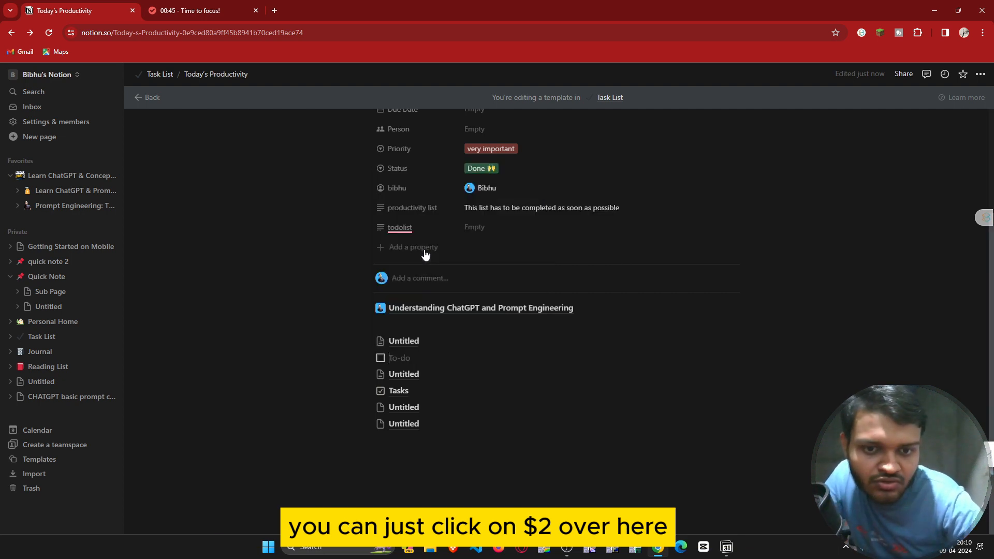
click(381, 361)
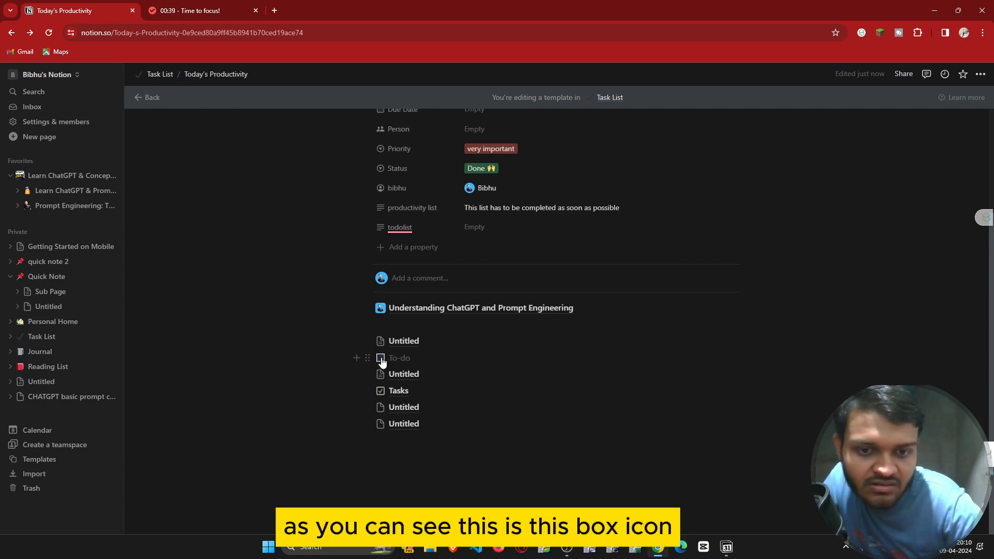
Bring up the AI editing options on the empty to-do block and look at the Change tone choices.
click(423, 361)
key(space)
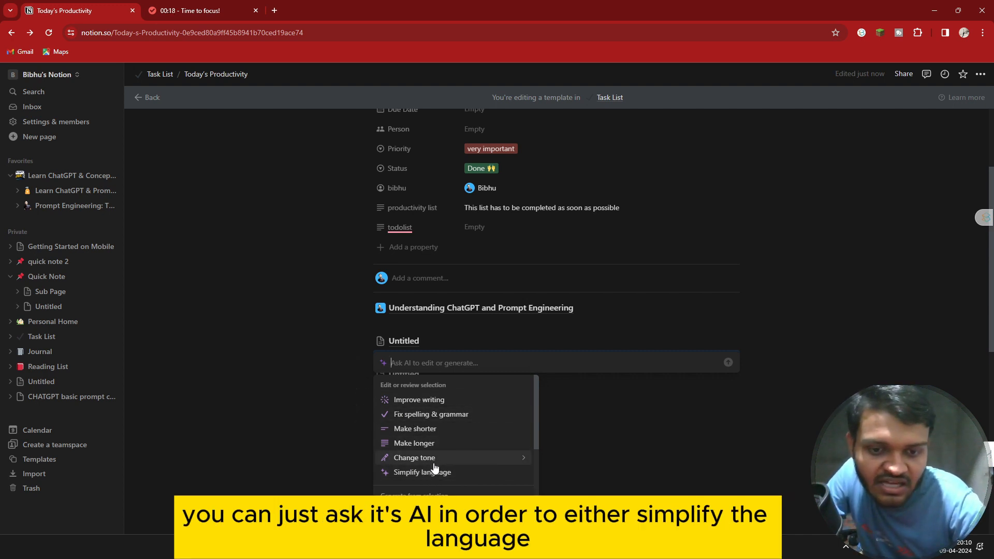
mouse_move(435, 461)
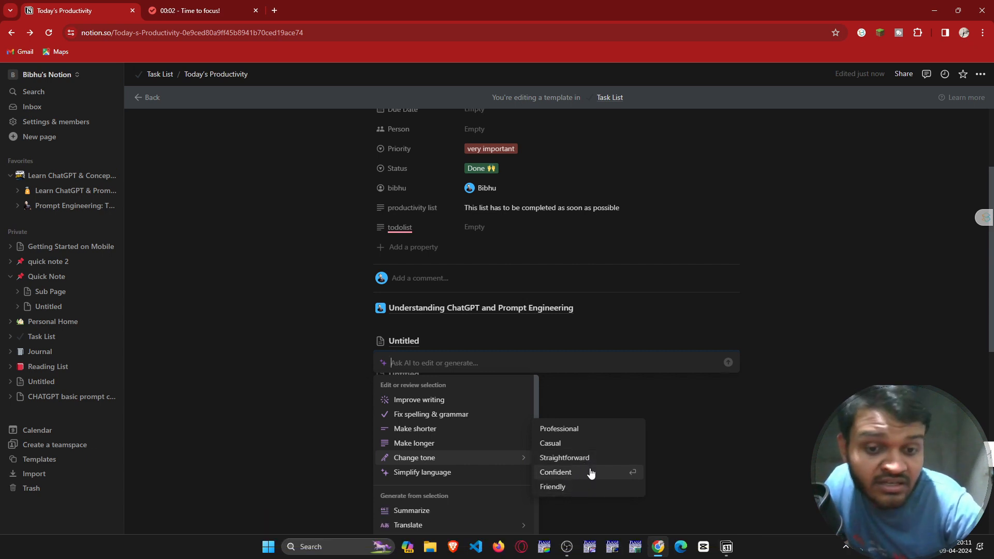
click(468, 445)
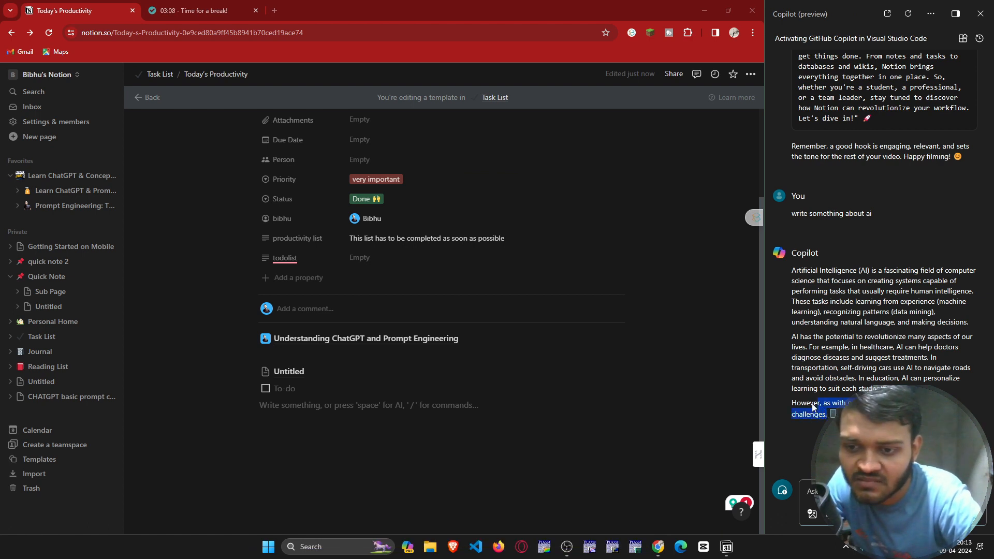
Copy Copilot's full answer about AI and paste it into the empty line below the to-do block.
drag(813, 407, 780, 268)
right_click(804, 270)
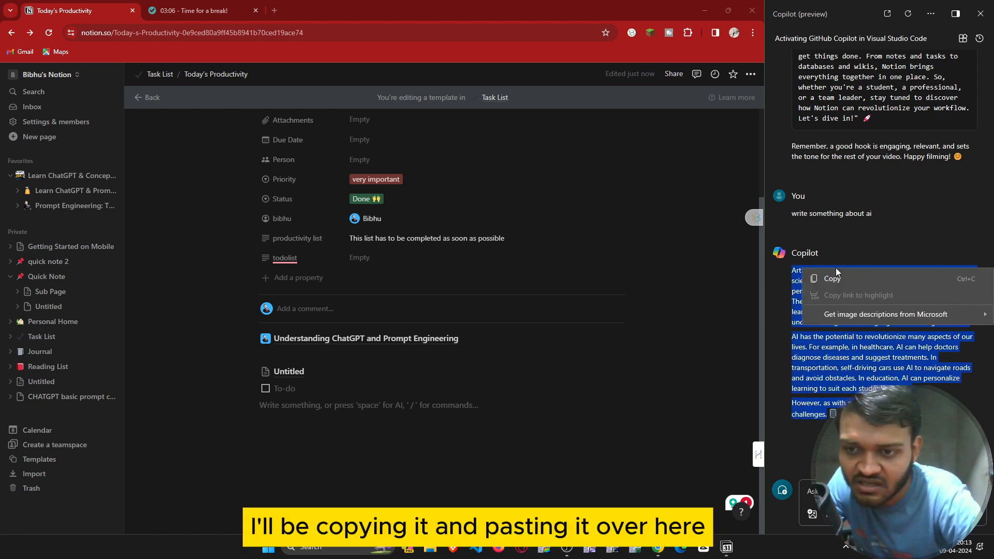
click(864, 281)
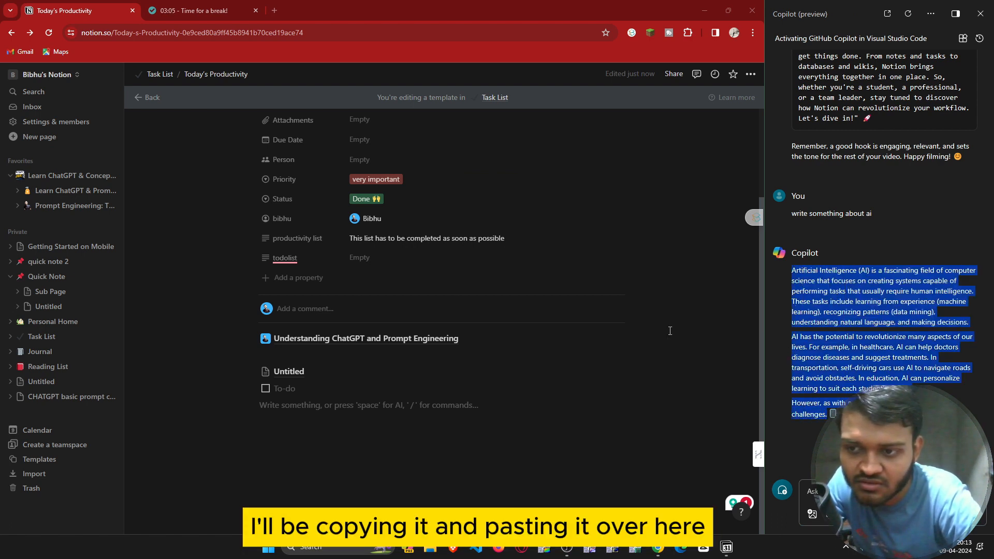
right_click(299, 412)
click(336, 265)
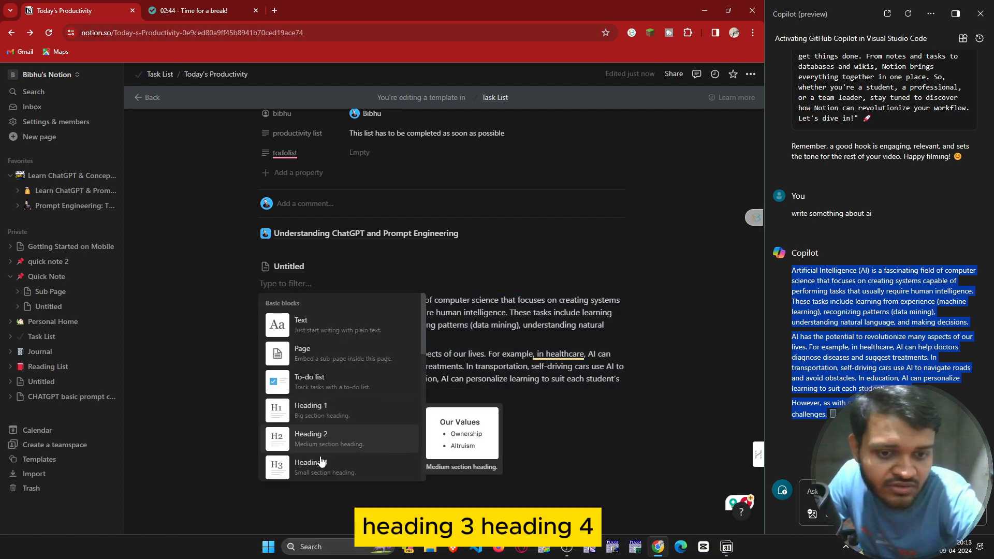
Add a Heading 1 block reading "About AI." above the pasted paragraphs.
click(316, 410)
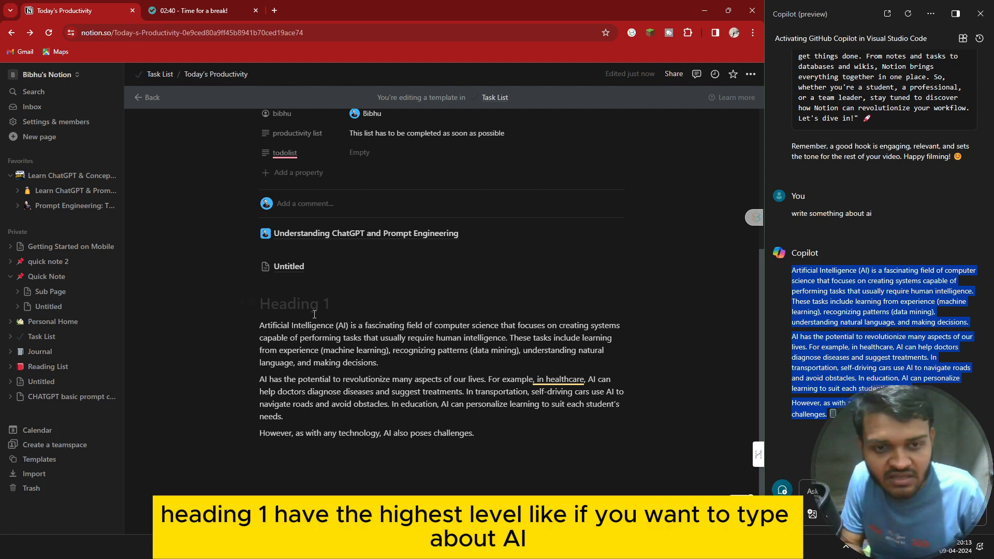
text(About )
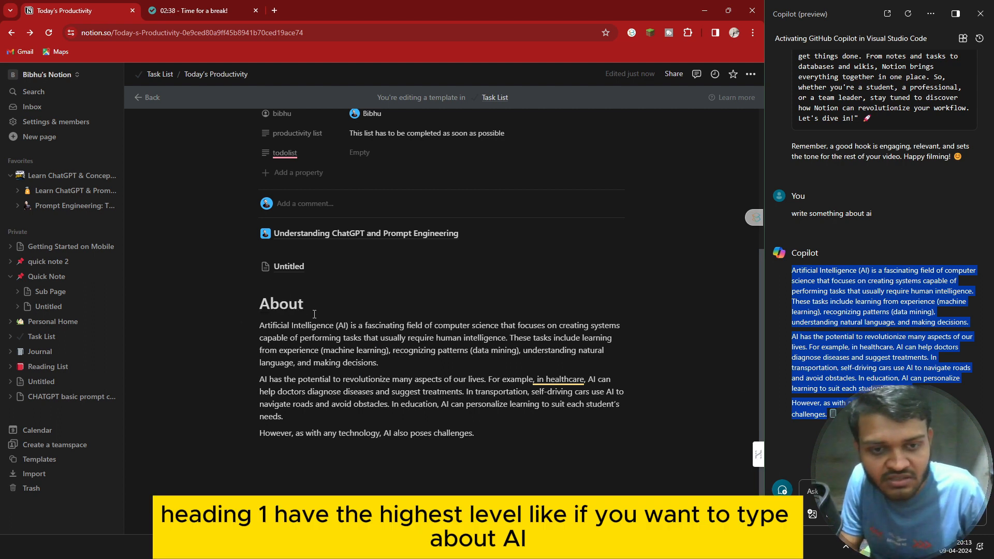
text(AI.)
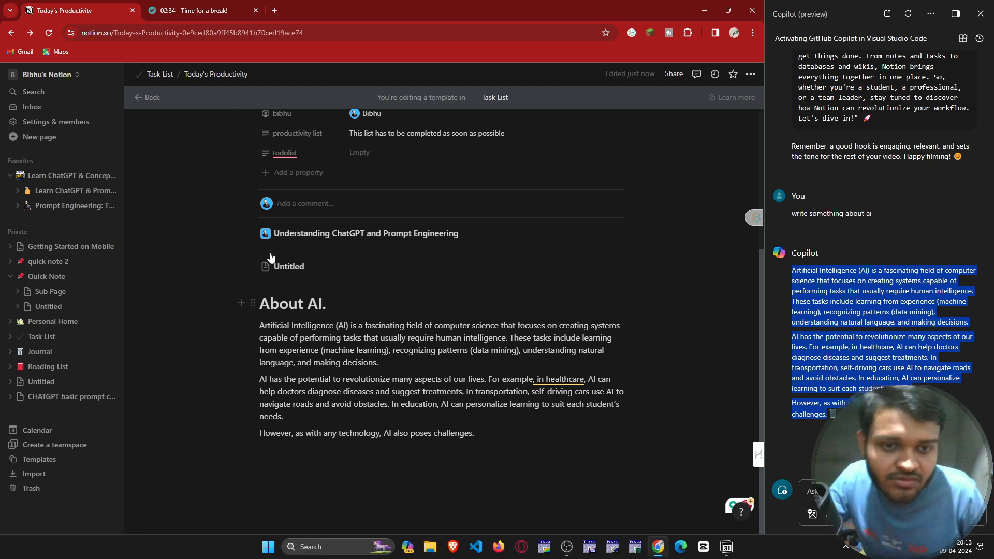
Color the "About AI." heading text yellow.
click(251, 304)
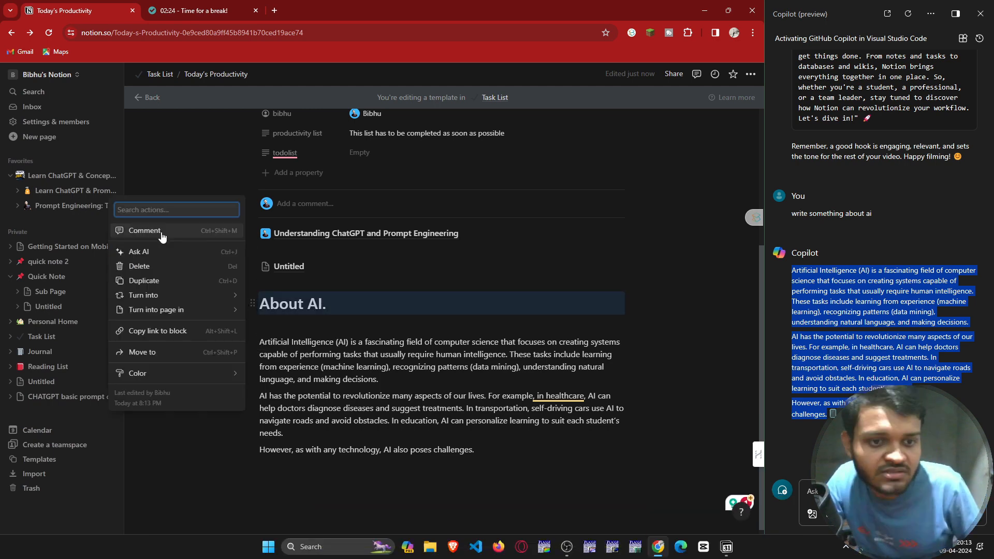
mouse_move(152, 376)
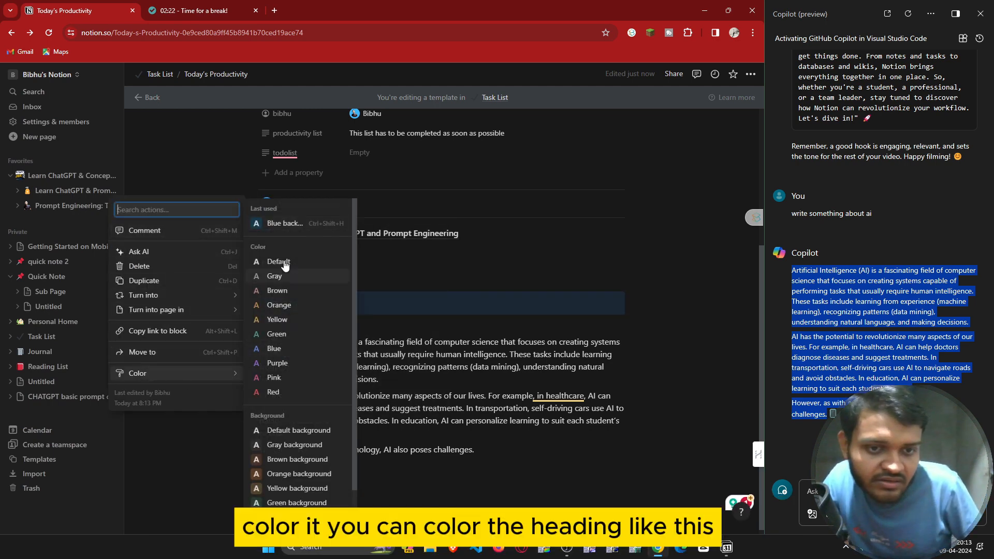
click(273, 320)
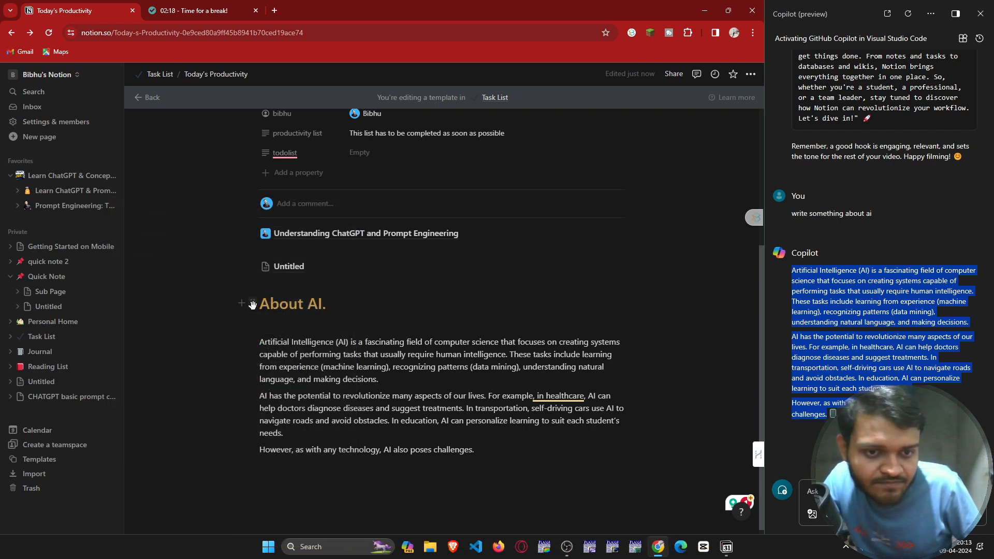
Give the "About AI." heading a brown background.
click(252, 304)
mouse_move(138, 373)
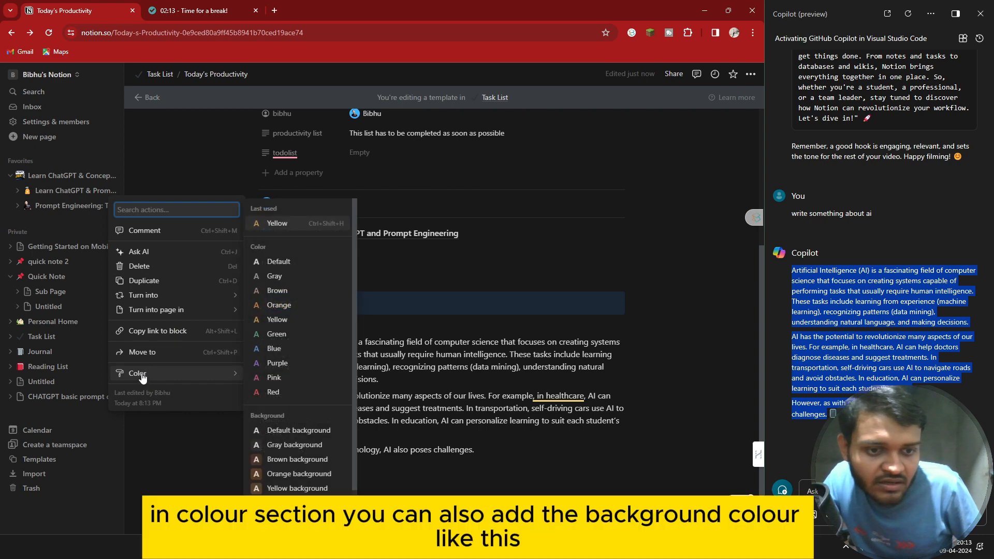
click(278, 460)
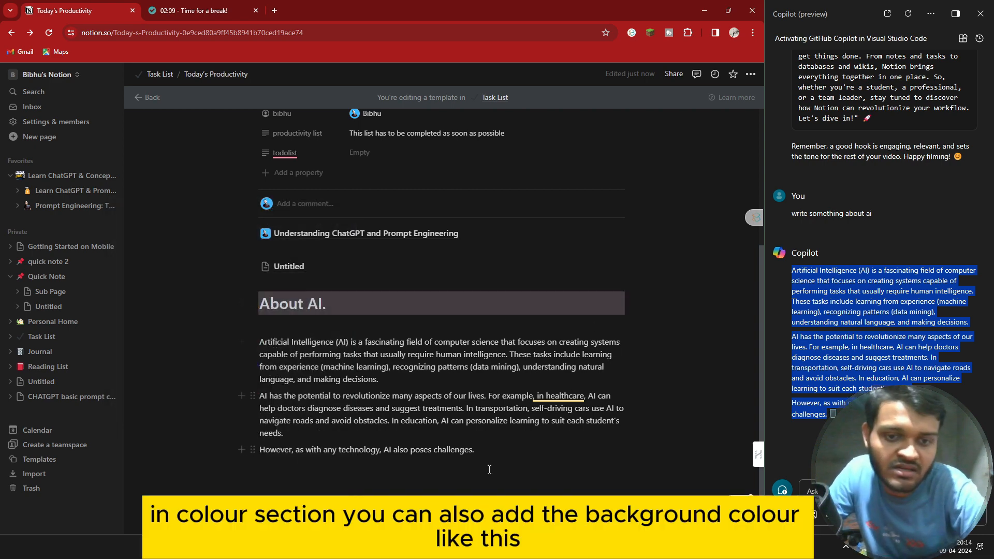
Try the AI Improve writing option on all the paragraphs below the "About AI." heading.
drag(479, 451, 318, 351)
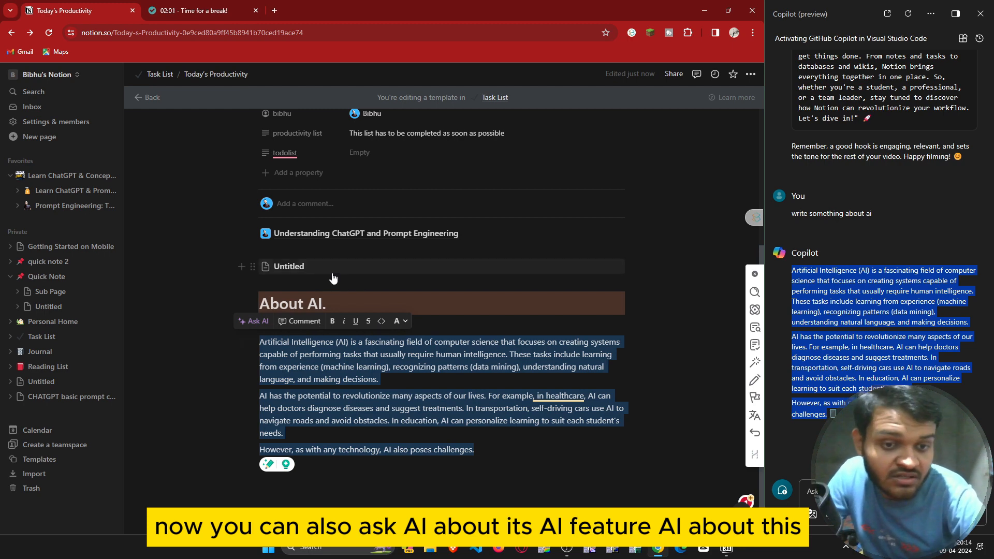
click(255, 321)
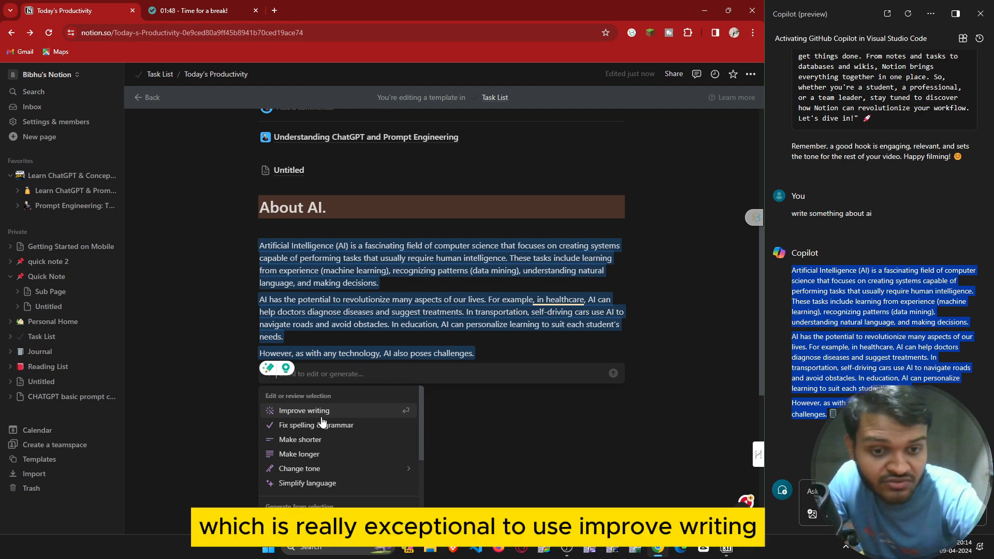
click(305, 412)
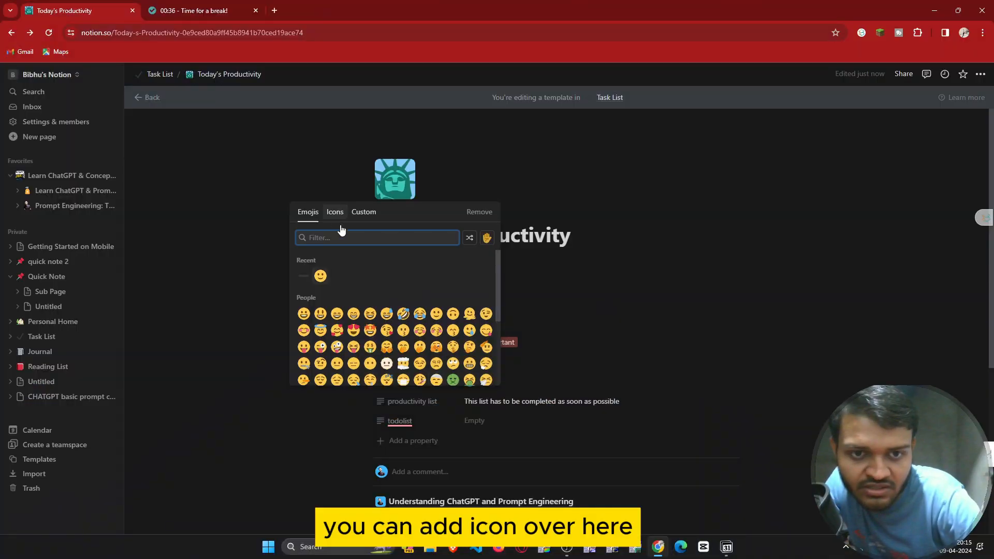
Replace the template's page icon with the red code-brackets icon.
click(338, 218)
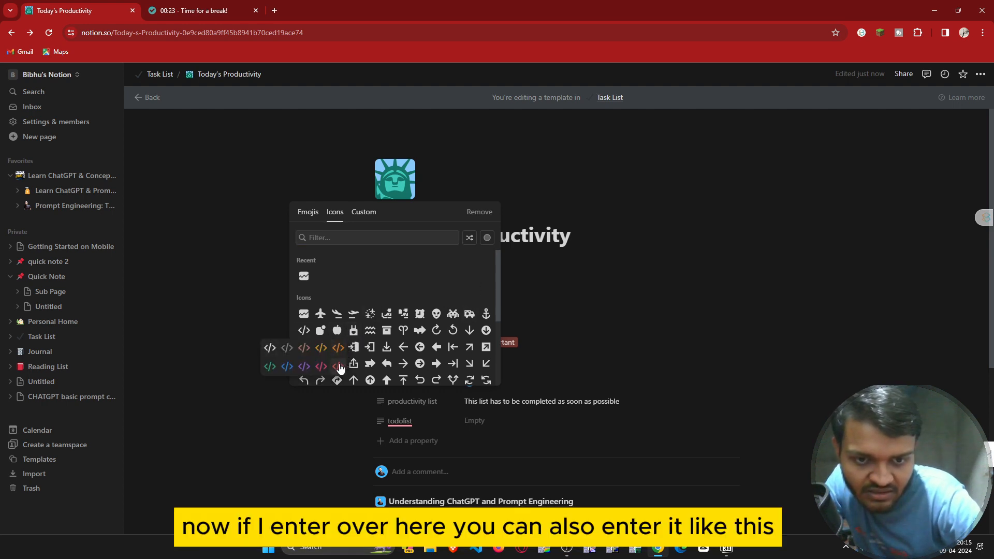
click(336, 345)
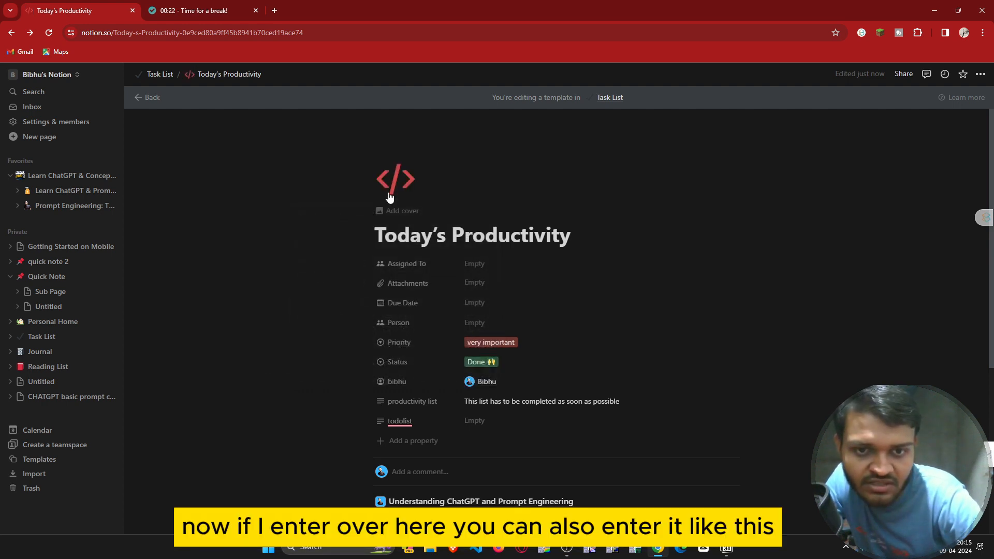
Upload box-notion.png from the Downloads folder as the template's custom page icon.
click(402, 191)
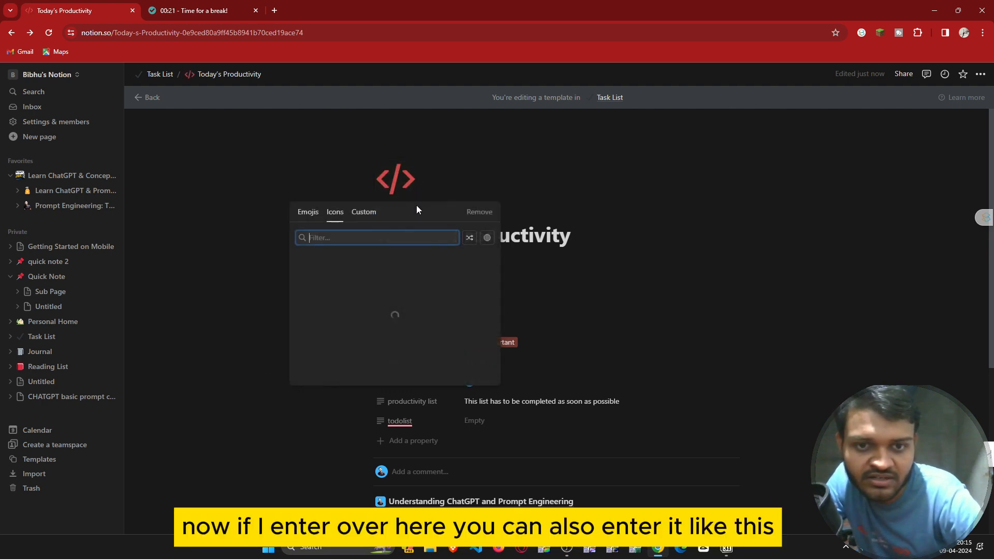
click(362, 213)
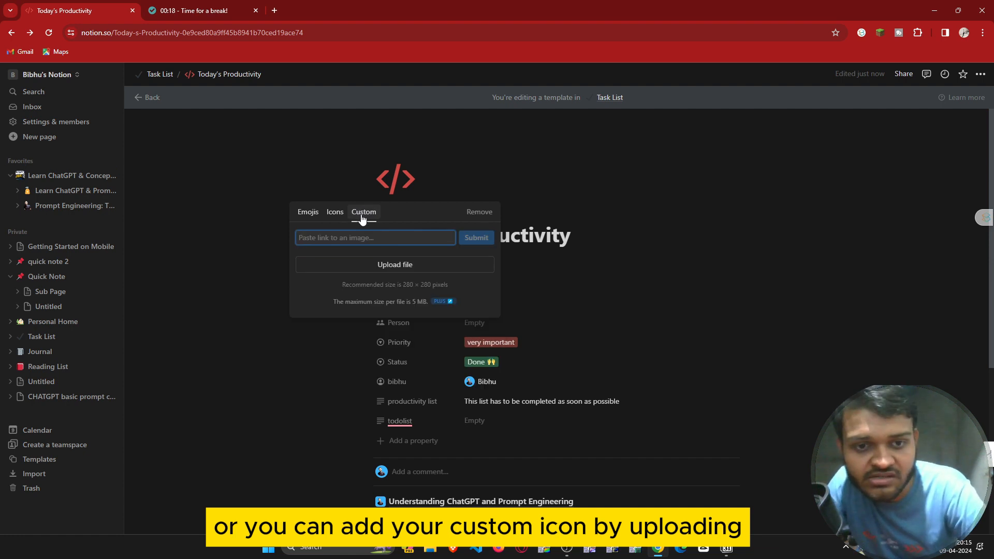
click(395, 266)
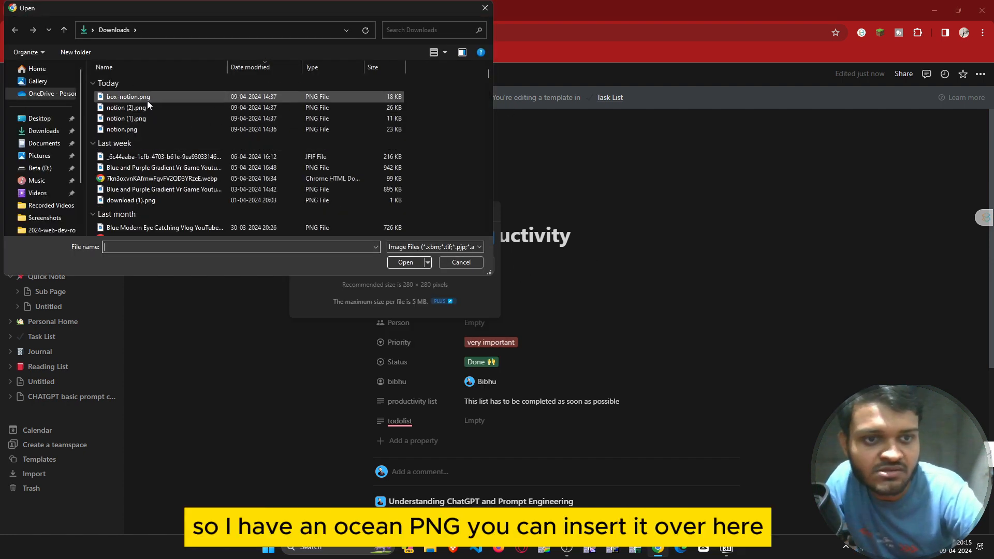
click(147, 98)
click(401, 263)
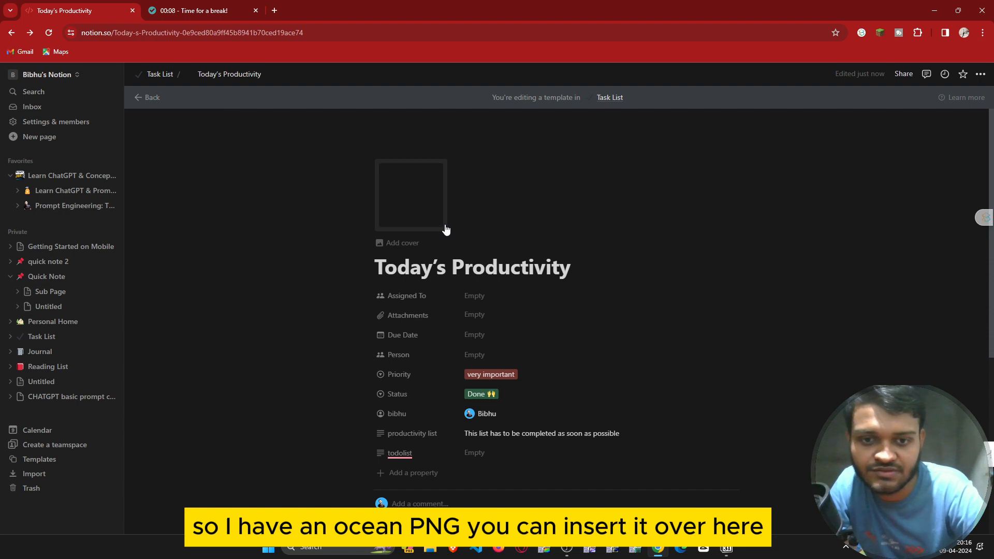
Add a cover to the template and change it to the photo of the red "How to Stop Worrying" book.
click(386, 248)
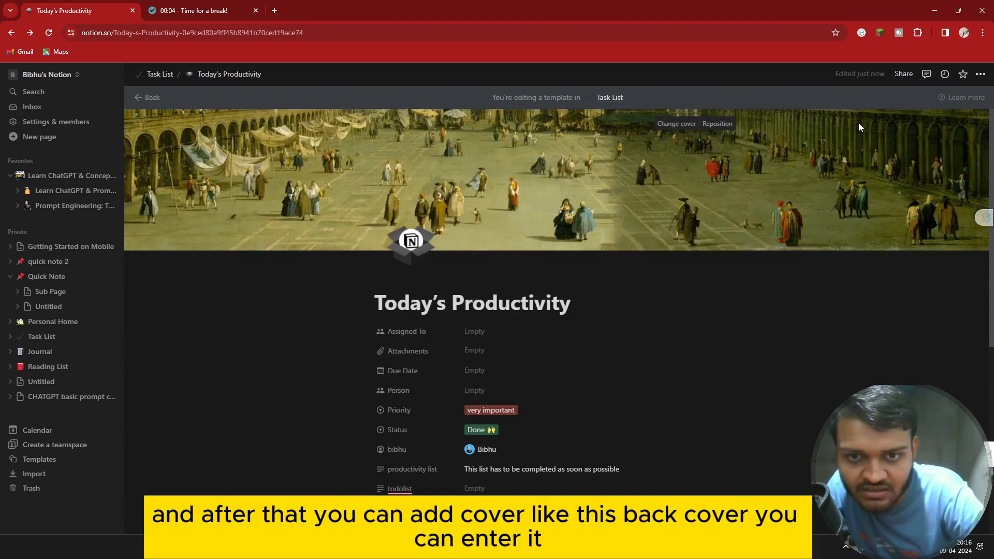
click(676, 124)
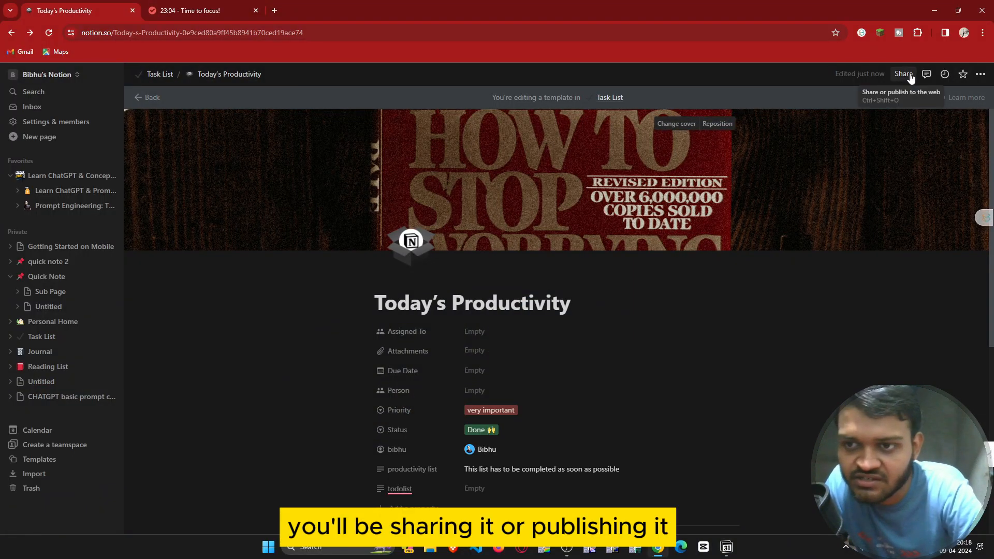
Publish the "Today's Productivity" template page to the web.
click(909, 74)
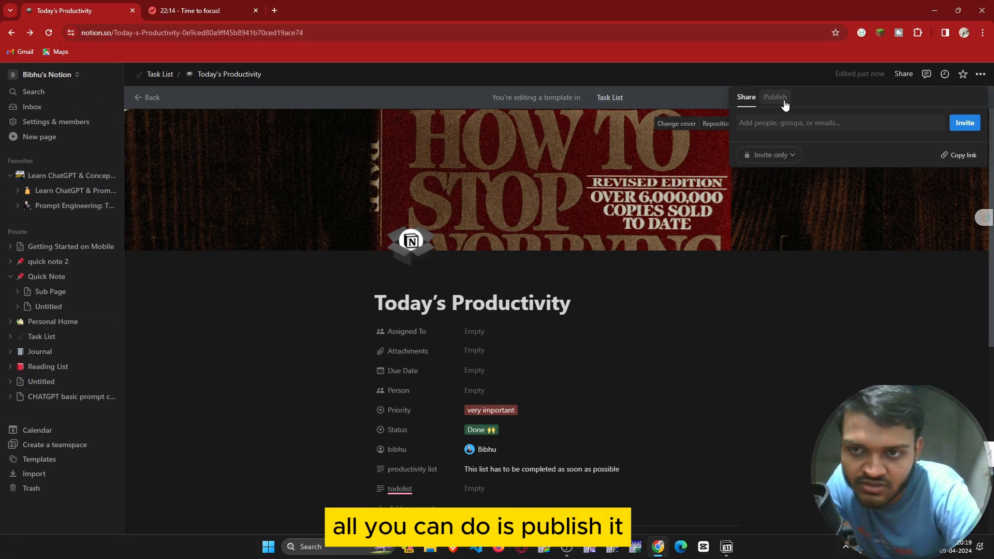
click(781, 98)
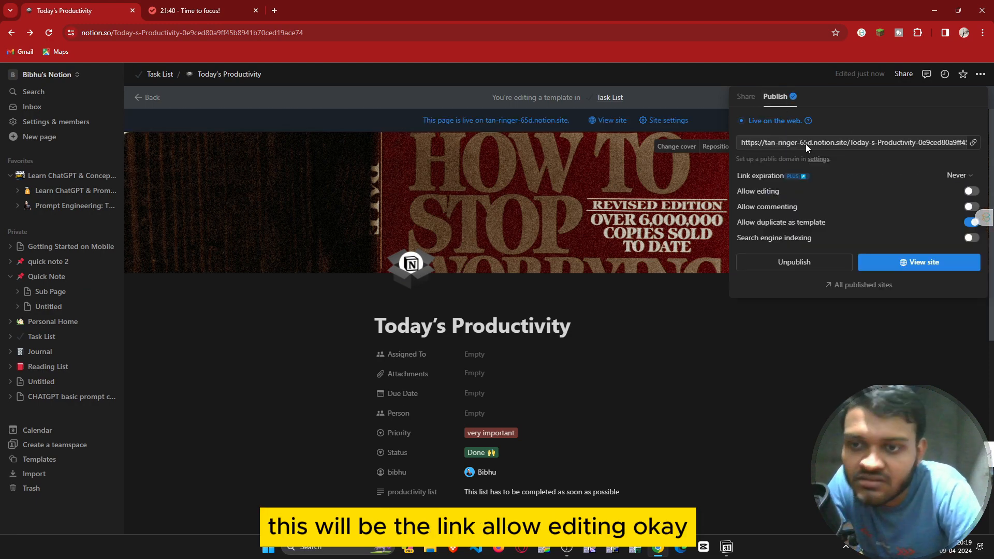
Allow editing on the published page, which includes commenting, and turn editing off again while keeping commenting allowed.
mouse_move(946, 197)
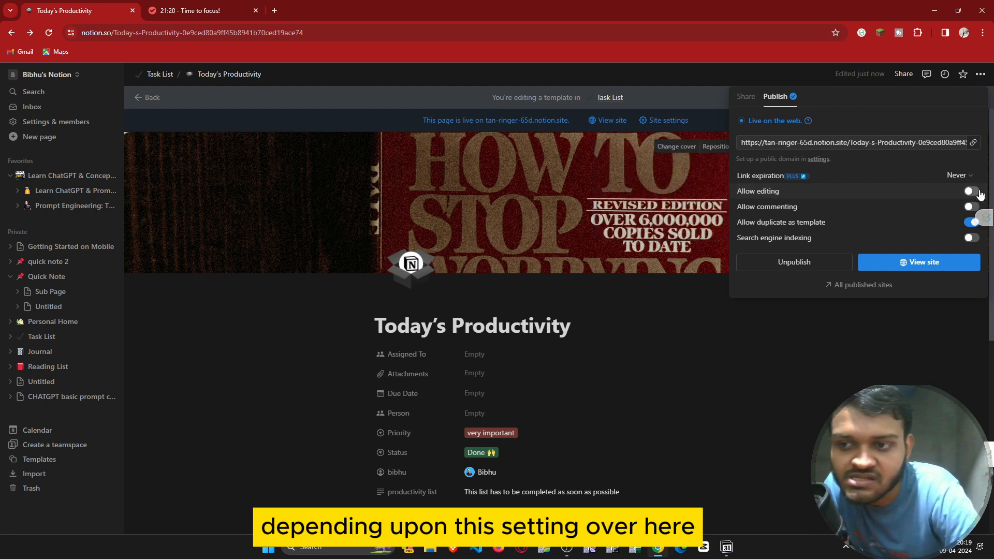
click(975, 191)
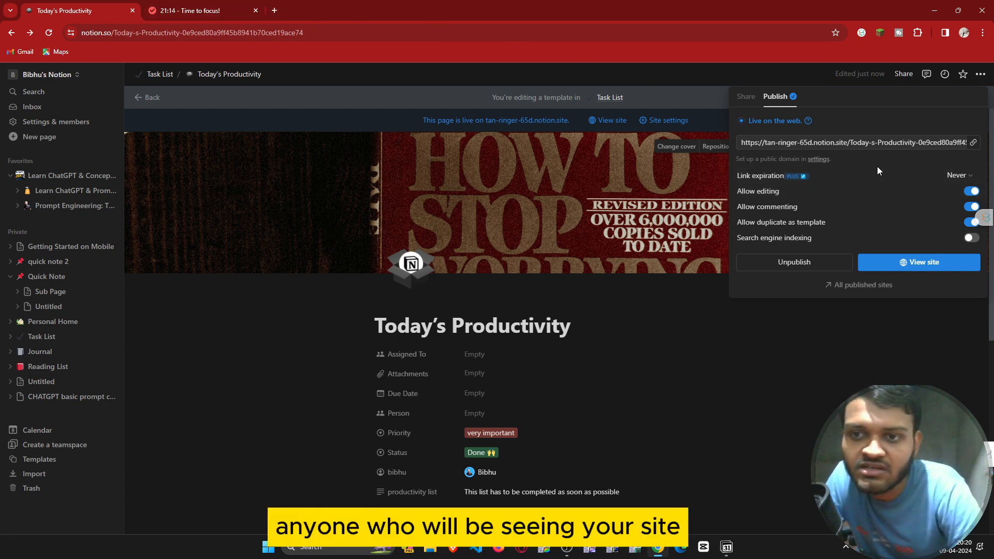
mouse_move(946, 229)
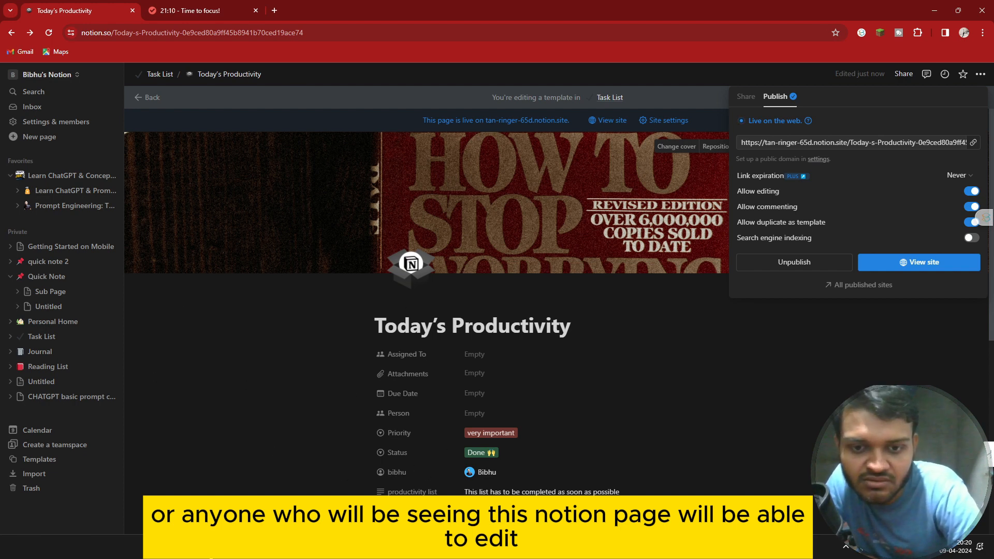
mouse_move(964, 195)
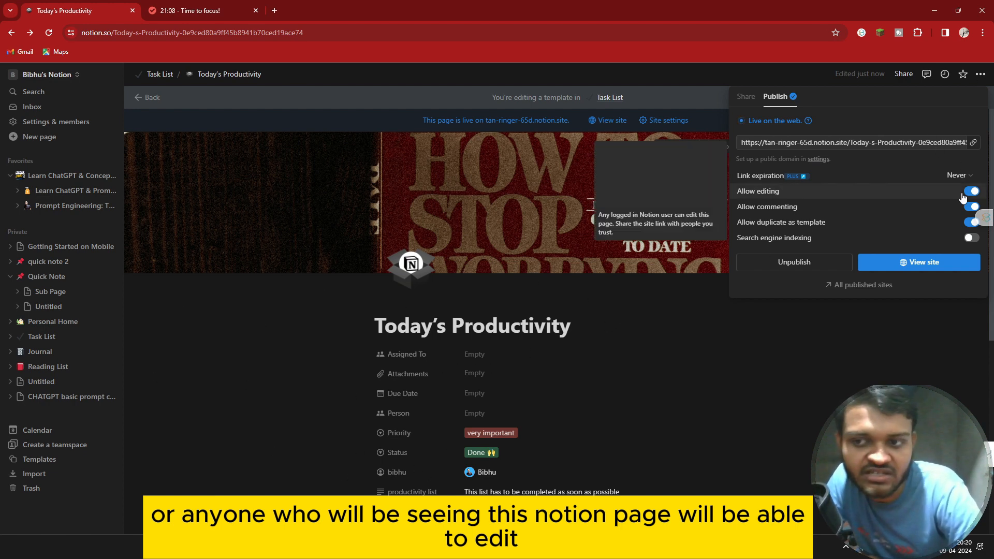
click(975, 194)
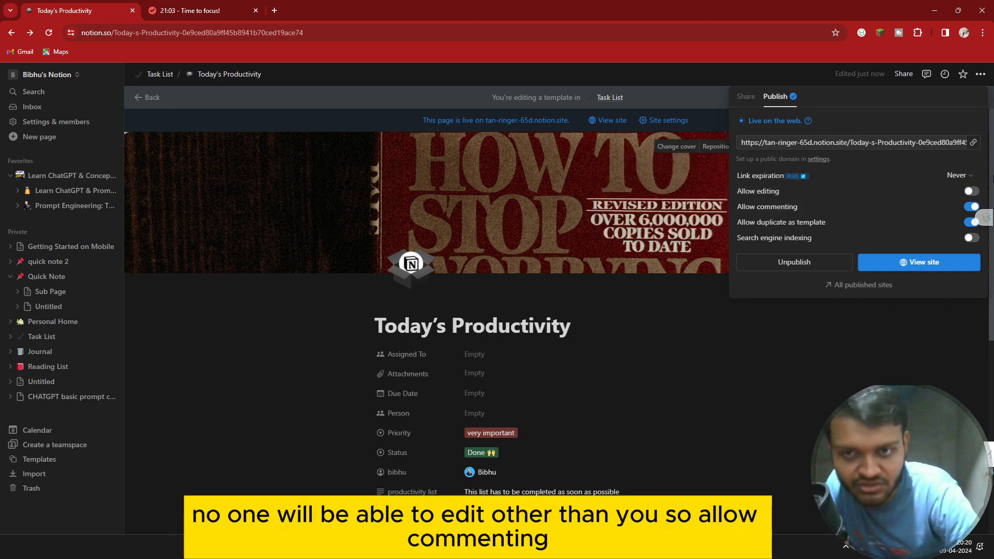
mouse_move(977, 210)
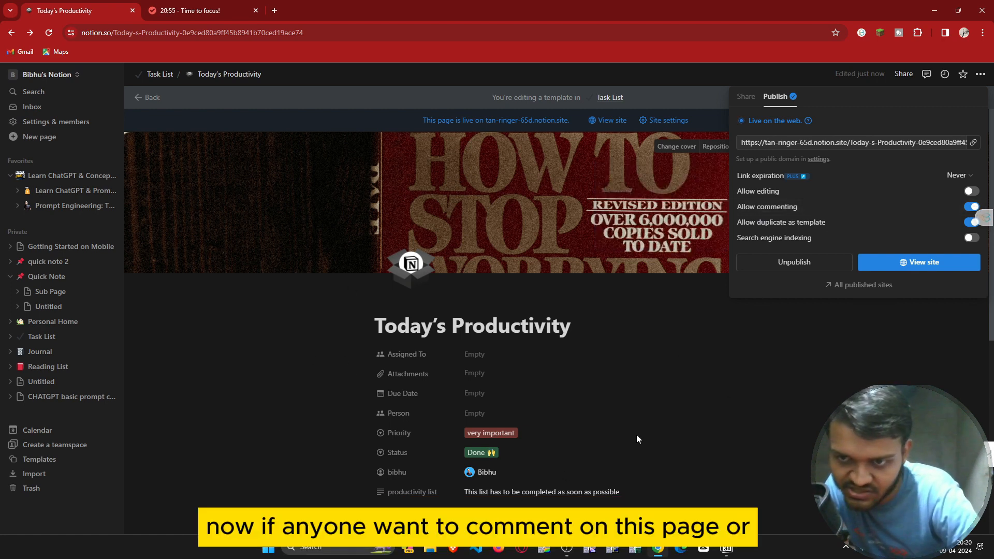
mouse_move(972, 209)
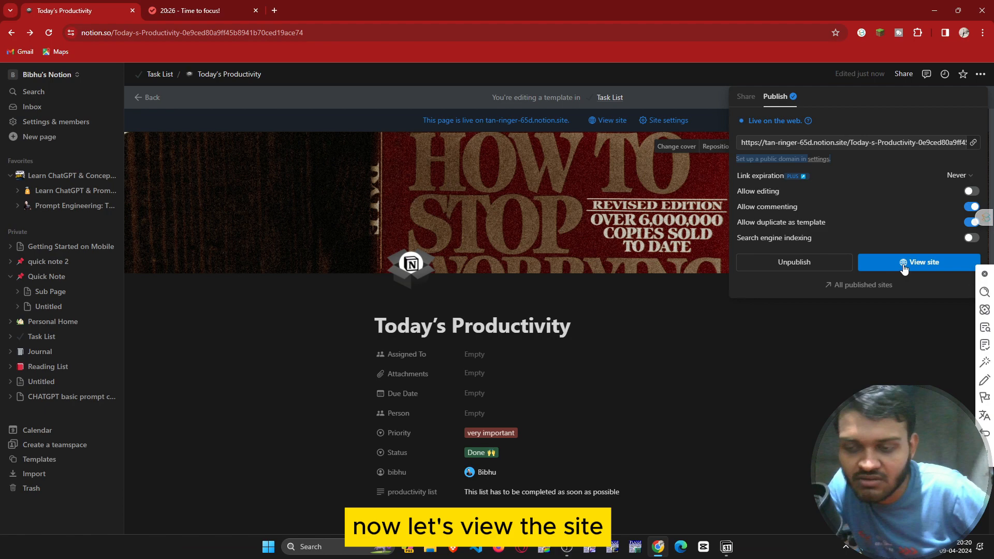
View the published "Today's Productivity" site and look through its content.
click(907, 263)
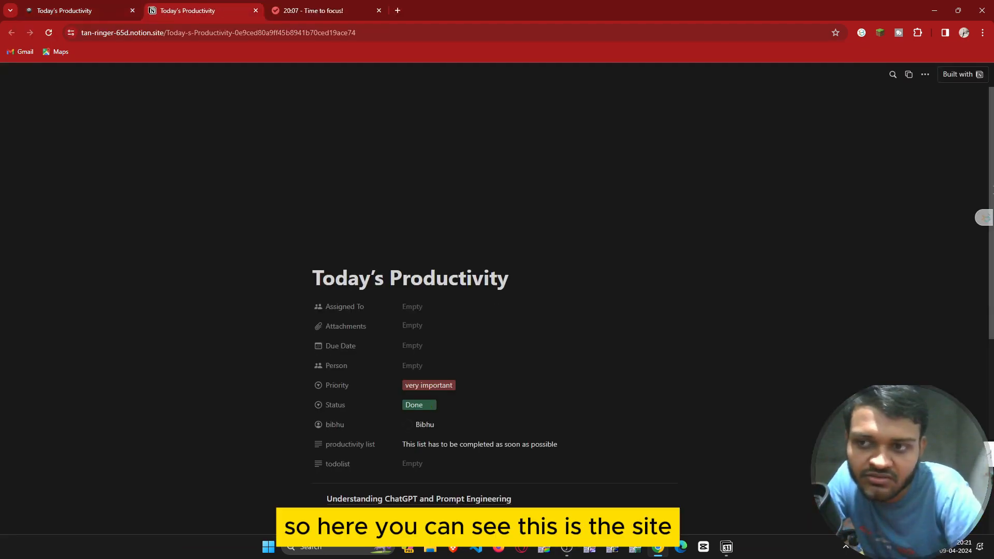
scroll(619, 274, down, 5)
scroll(619, 274, up, 6)
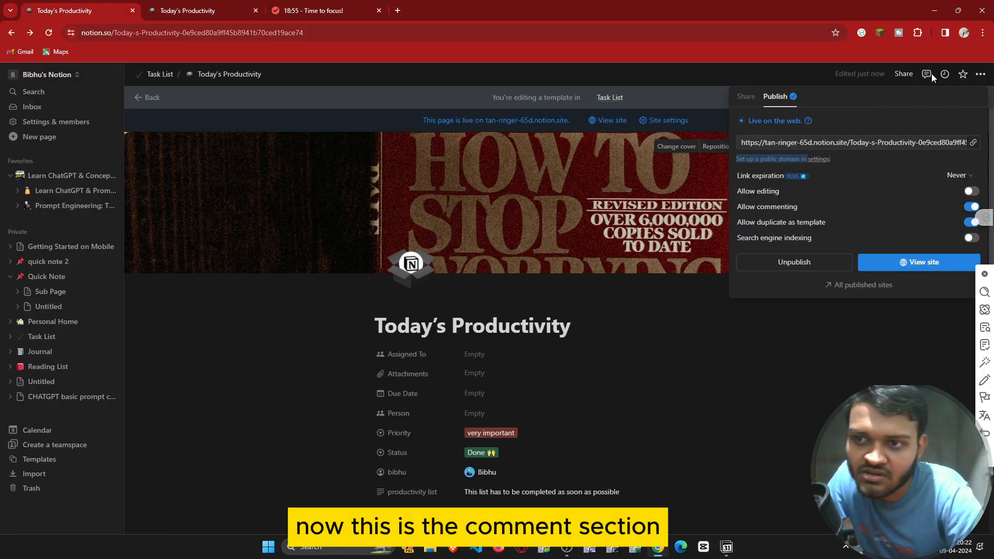
Close the publishing options and show the comments of the "Today's Productivity" template.
click(927, 74)
click(927, 75)
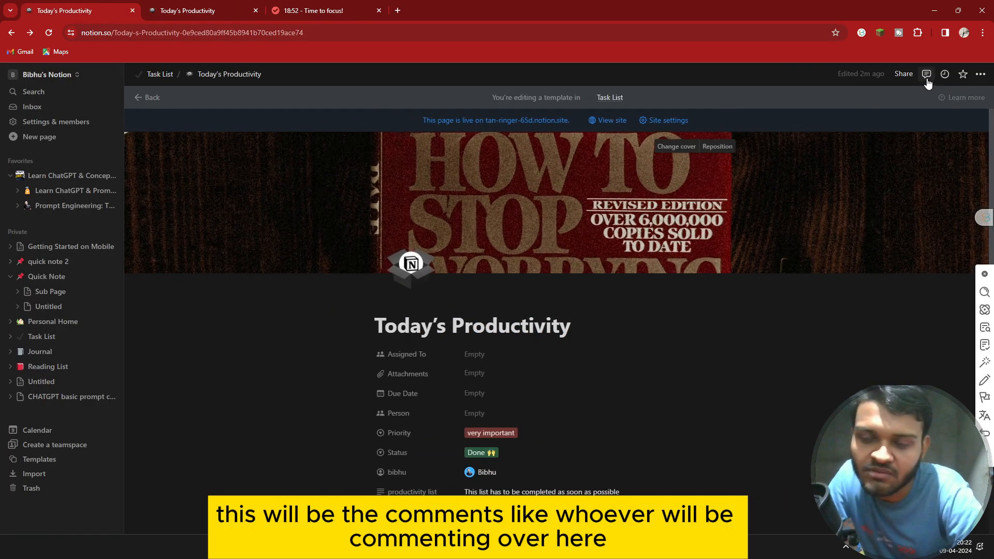
click(927, 78)
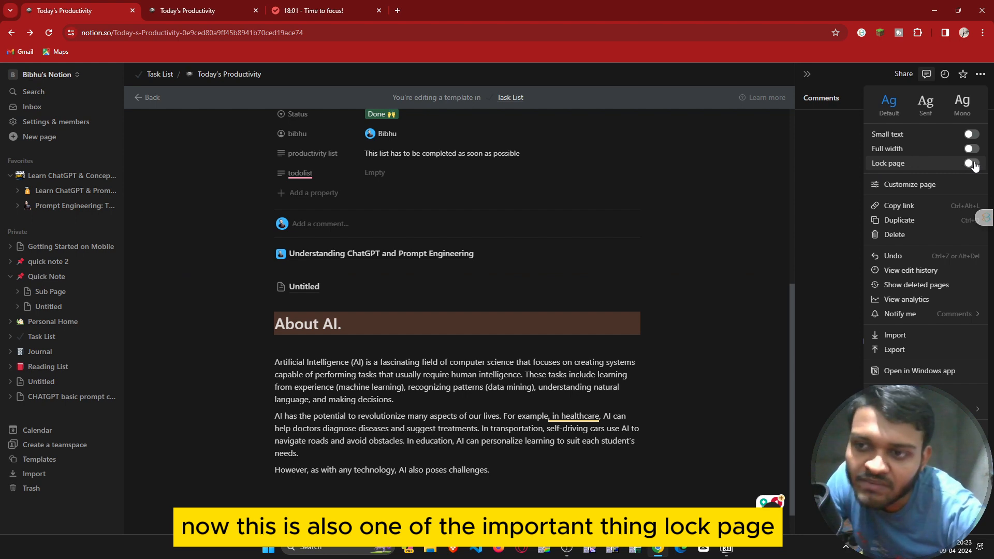
Lock the template page and look through its published site.
click(971, 163)
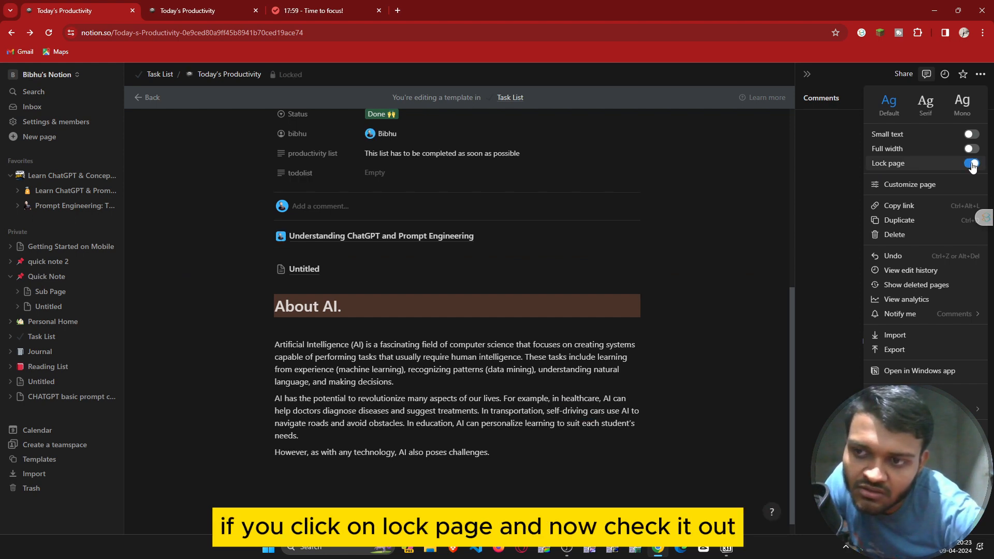
click(197, 15)
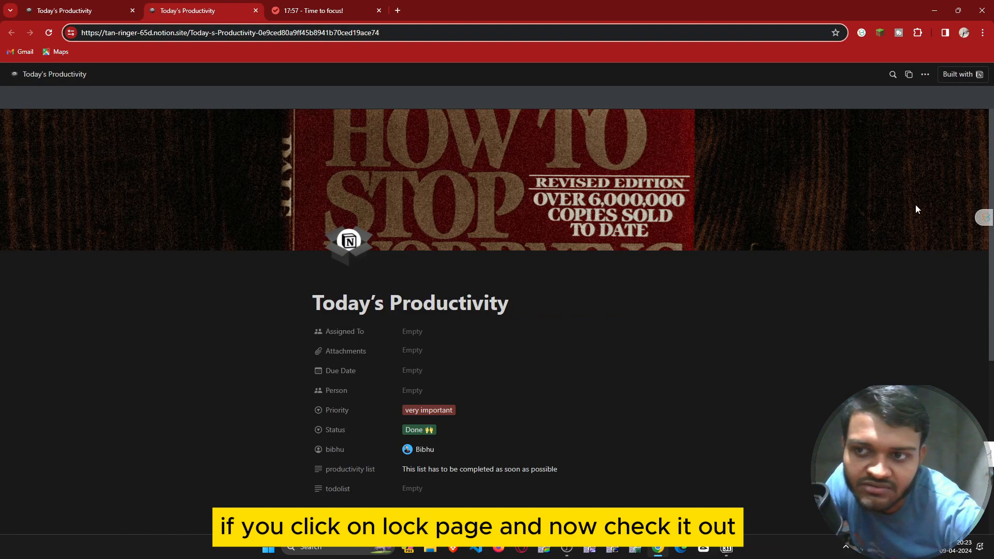
scroll(912, 212, down, 7)
scroll(799, 201, up, 7)
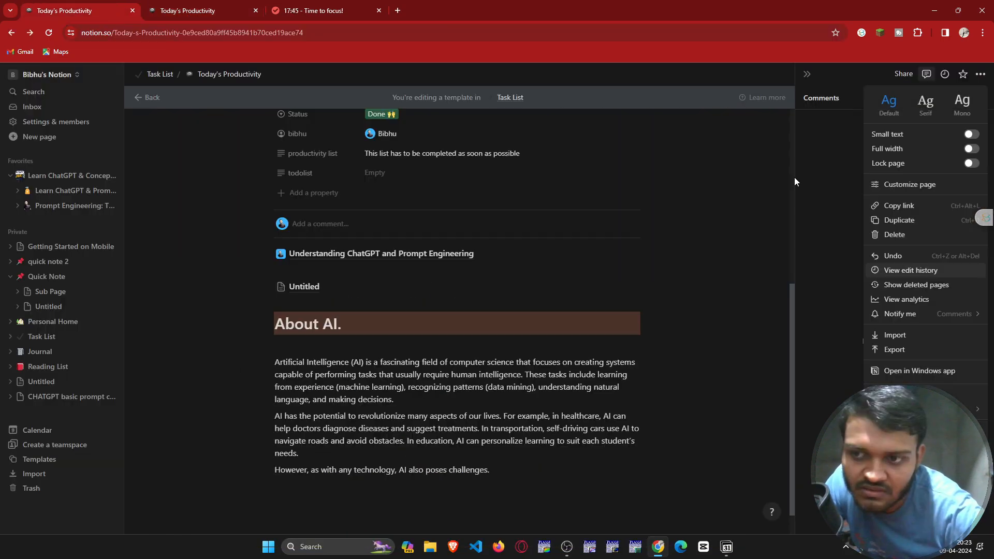
Lock the "Today's Productivity" template page against editing and review it up to its cover.
click(978, 184)
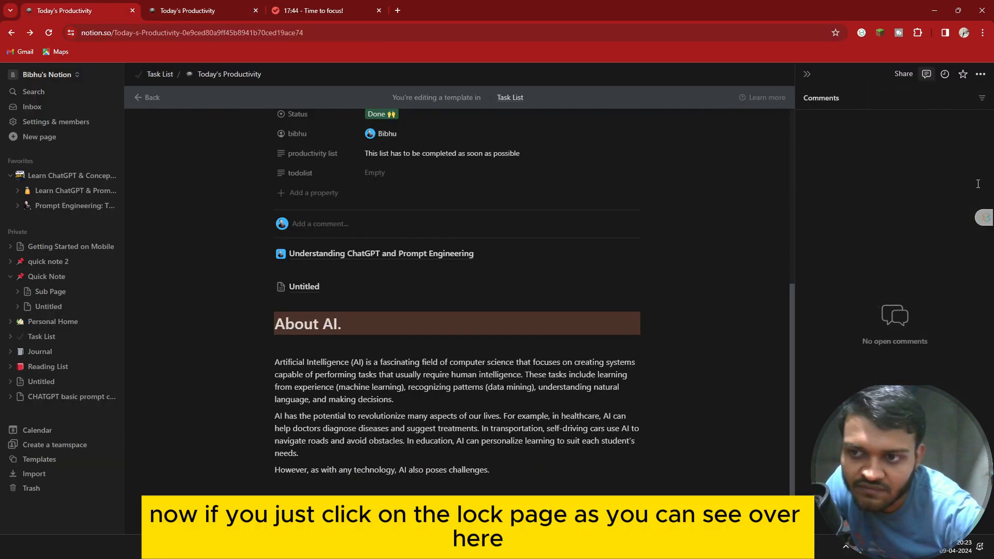
click(980, 74)
click(971, 163)
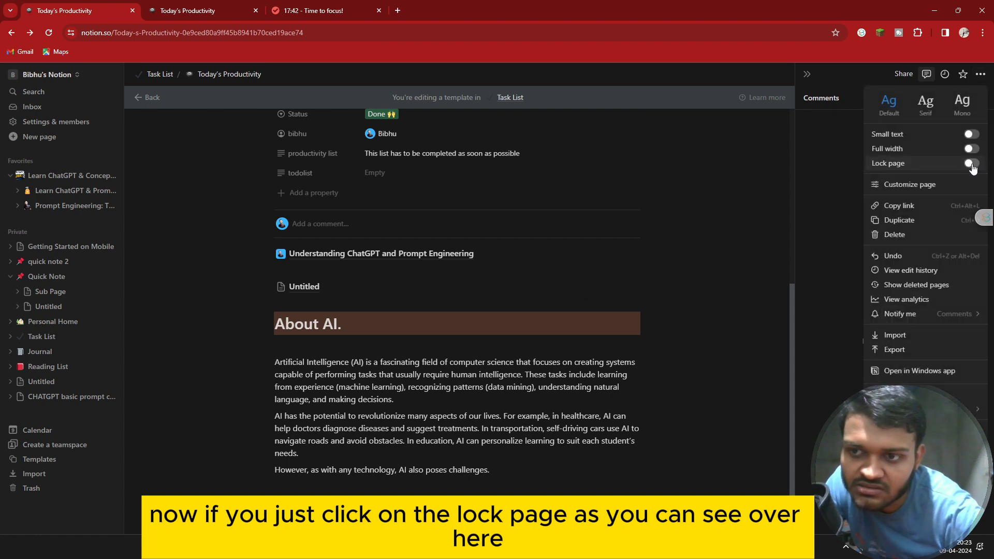
click(793, 339)
scroll(359, 178, up, 7)
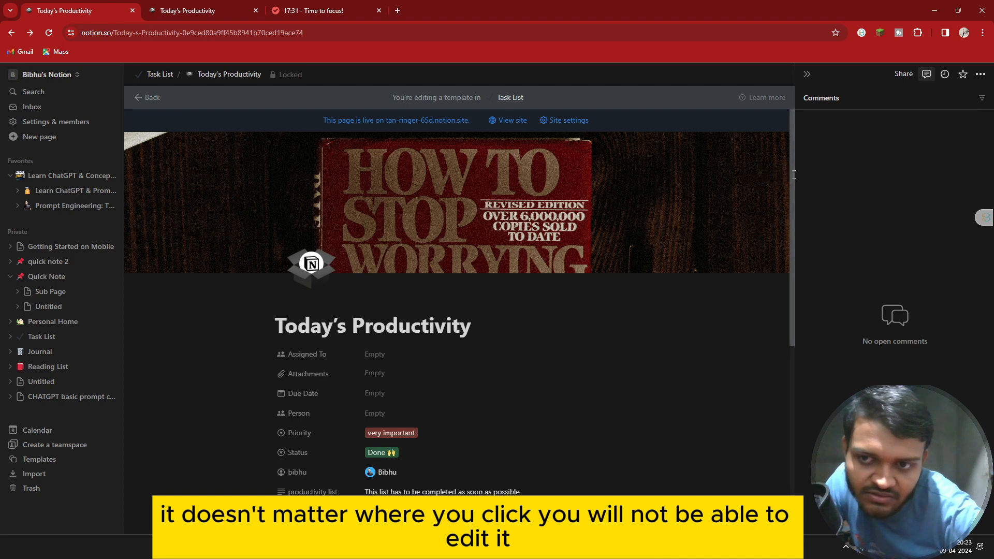
Unlock the "Today's Productivity" template page and open its Due Date property for editing.
drag(793, 172, 815, 253)
click(980, 74)
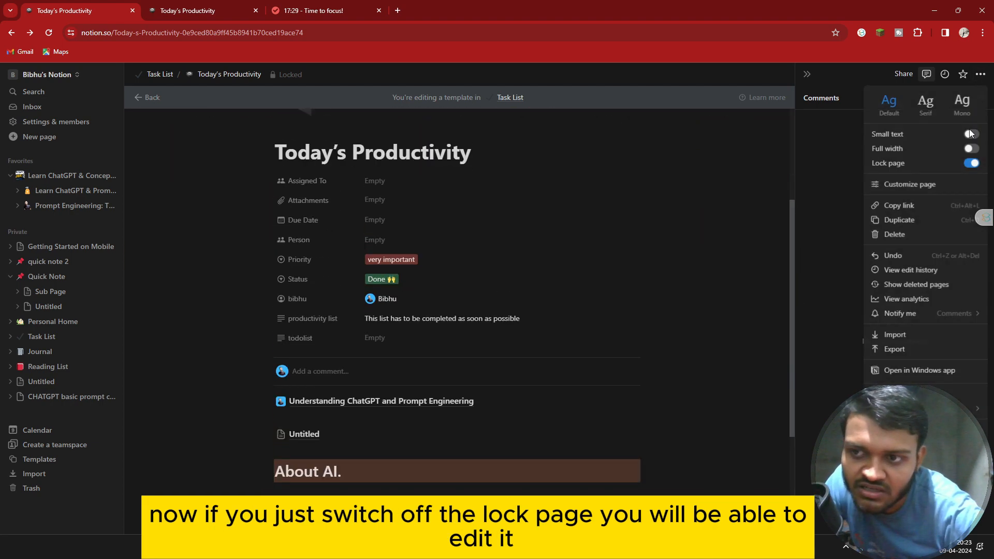
click(898, 165)
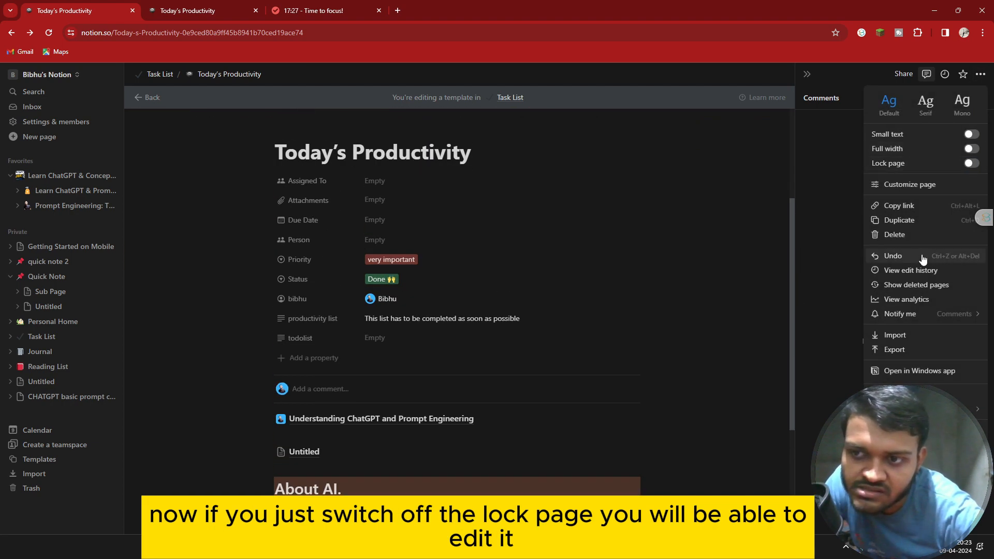
click(421, 230)
click(433, 222)
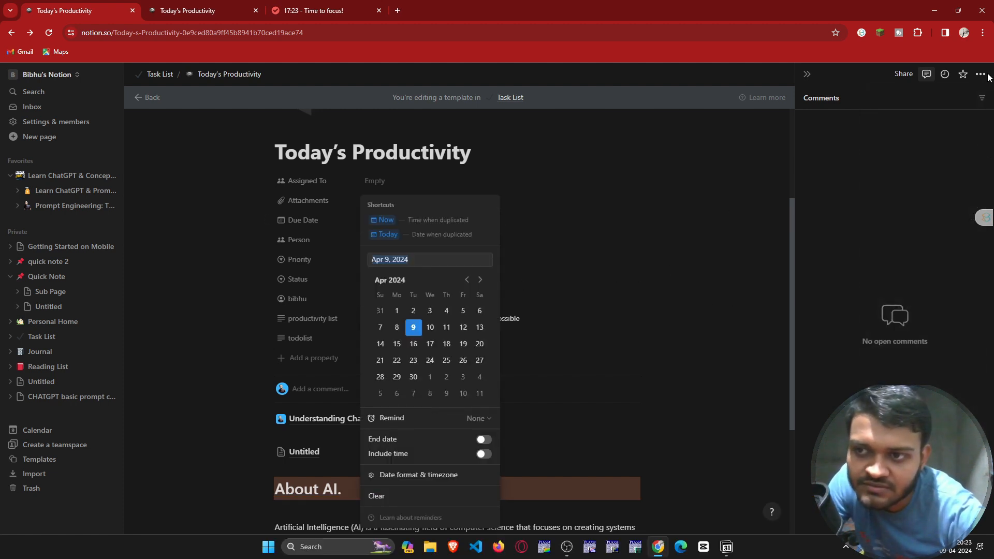
Look through the template's page options, including the notification choices, and its published site, and close the options.
click(988, 78)
click(980, 74)
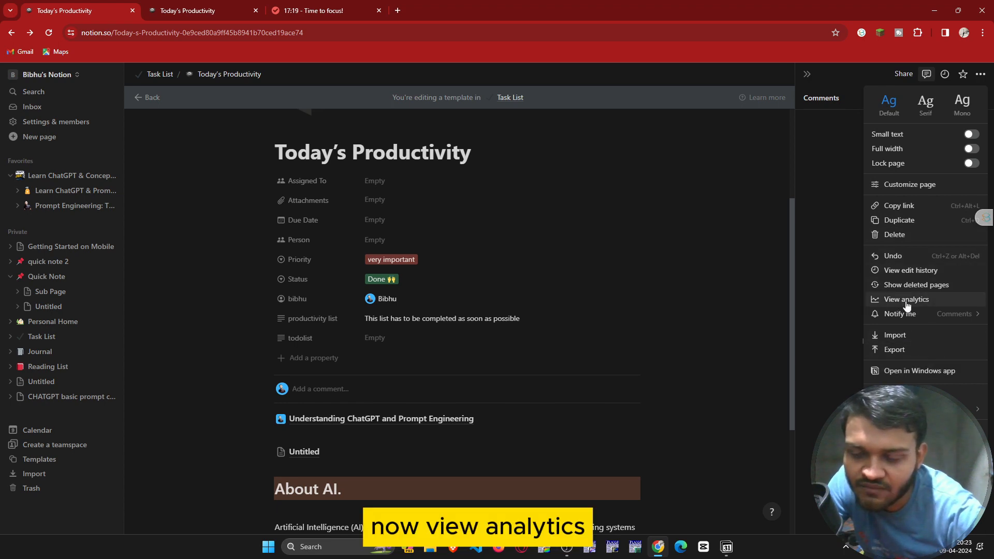
click(178, 12)
drag(991, 150, 977, 113)
click(77, 10)
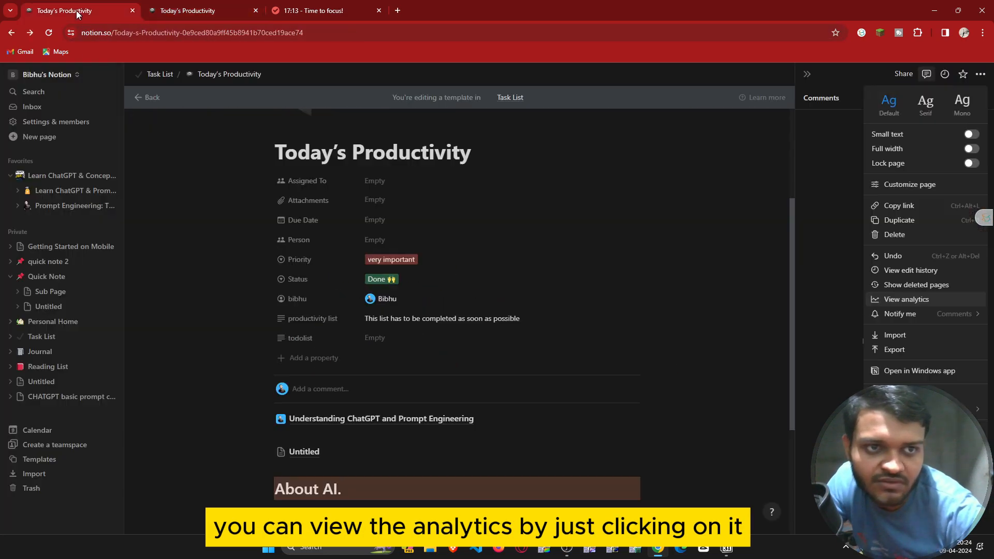
mouse_move(899, 314)
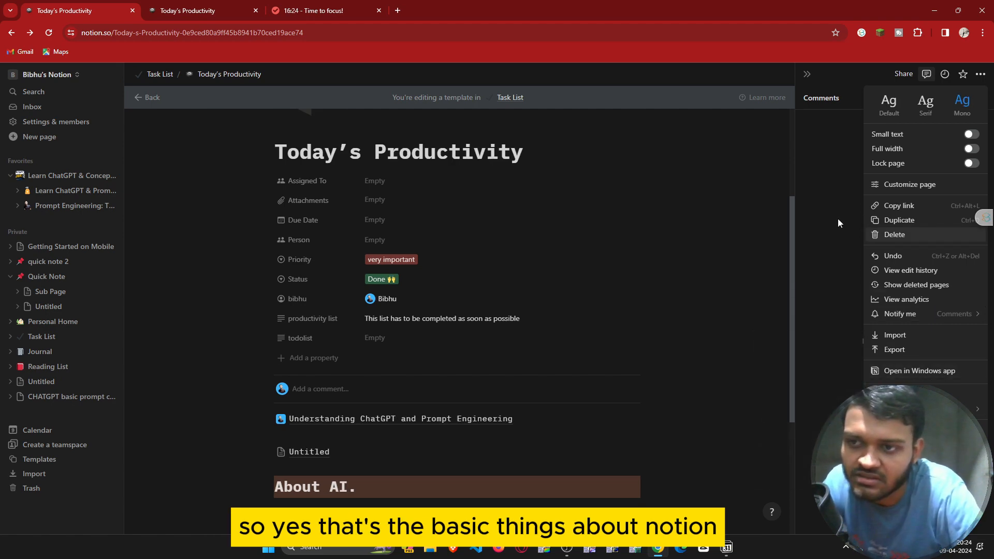
click(806, 73)
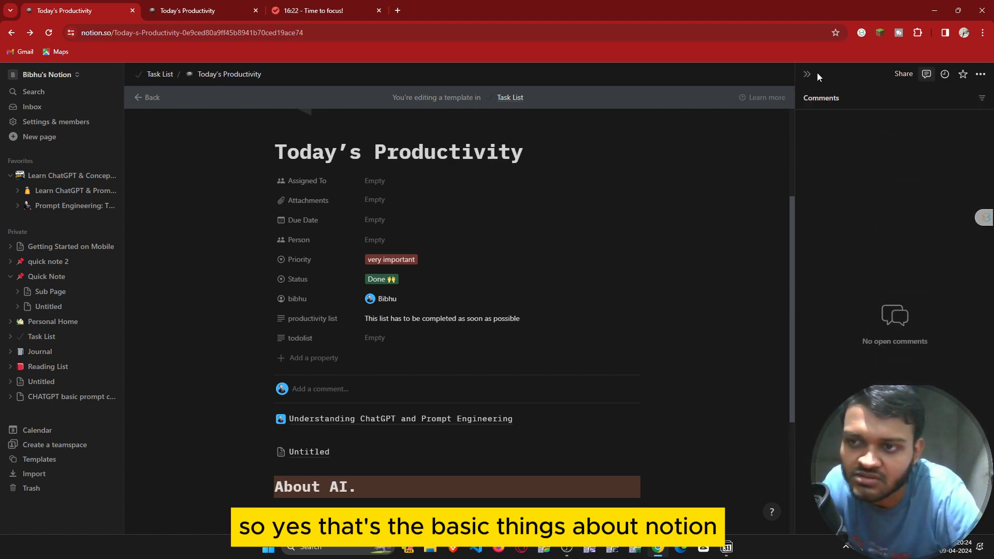